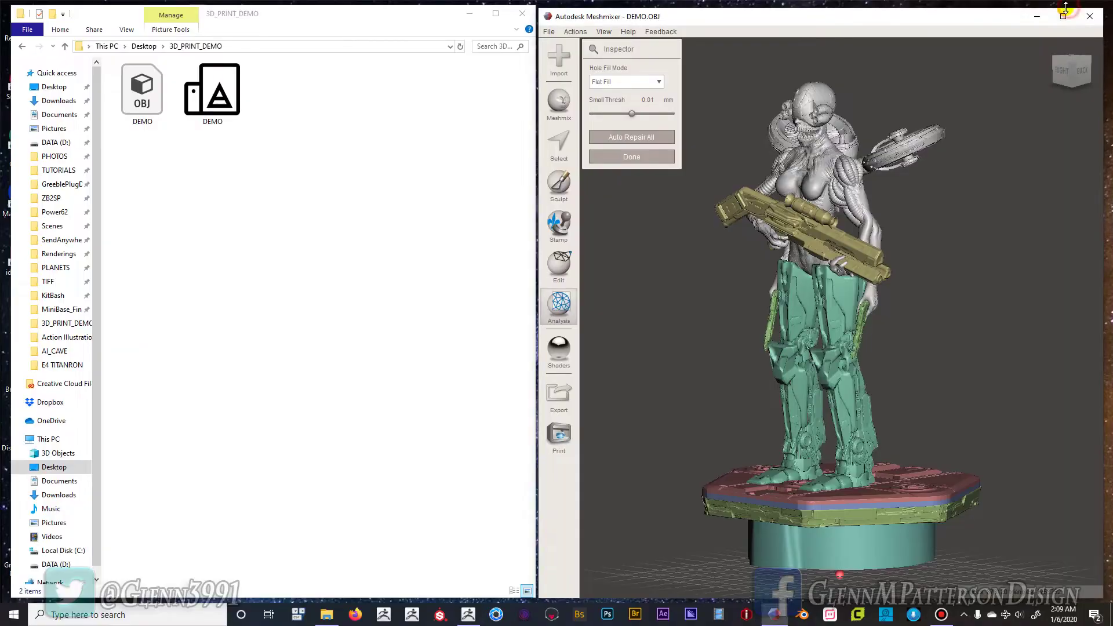
- Bring Meshmixer forward and orbit DEMO.OBJ to view it from the side, front and top
left_click(1070, 6)
right_click_drag(680, 427, 775, 428)
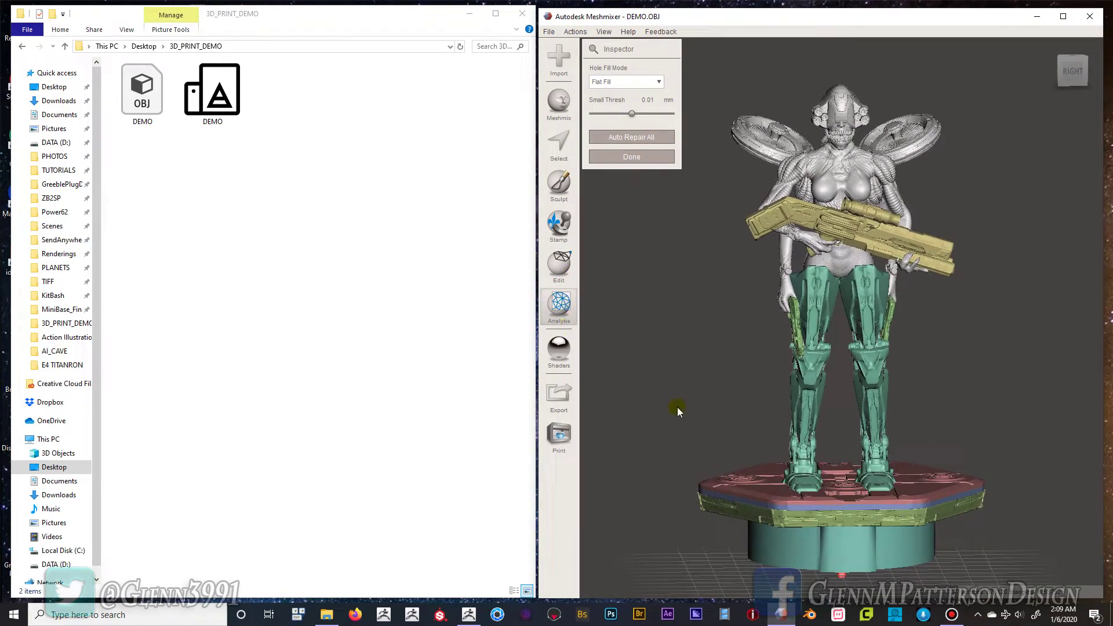
mouse_move(986, 398)
right_mouse_down()
mouse_move(893, 427)
mouse_move(858, 399)
mouse_move(1022, 355)
mouse_move(998, 311)
mouse_move(951, 426)
mouse_move(994, 405)
mouse_move(982, 387)
right_mouse_up()
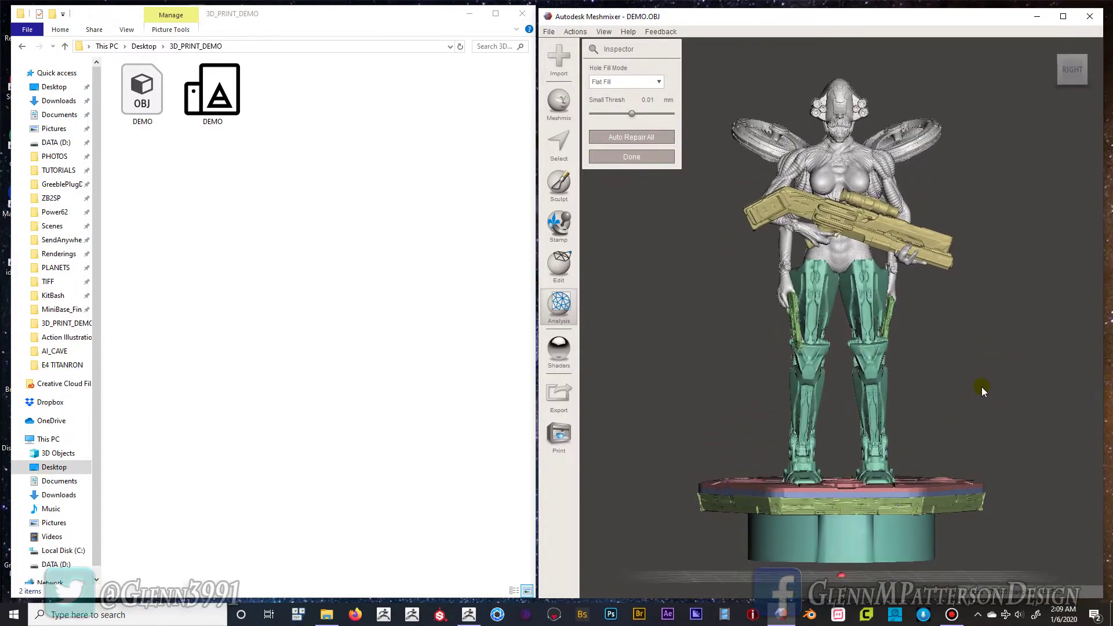
- Start Edit > Hollow on the miniature and orbit underneath to check the hollow interior
left_click(560, 270)
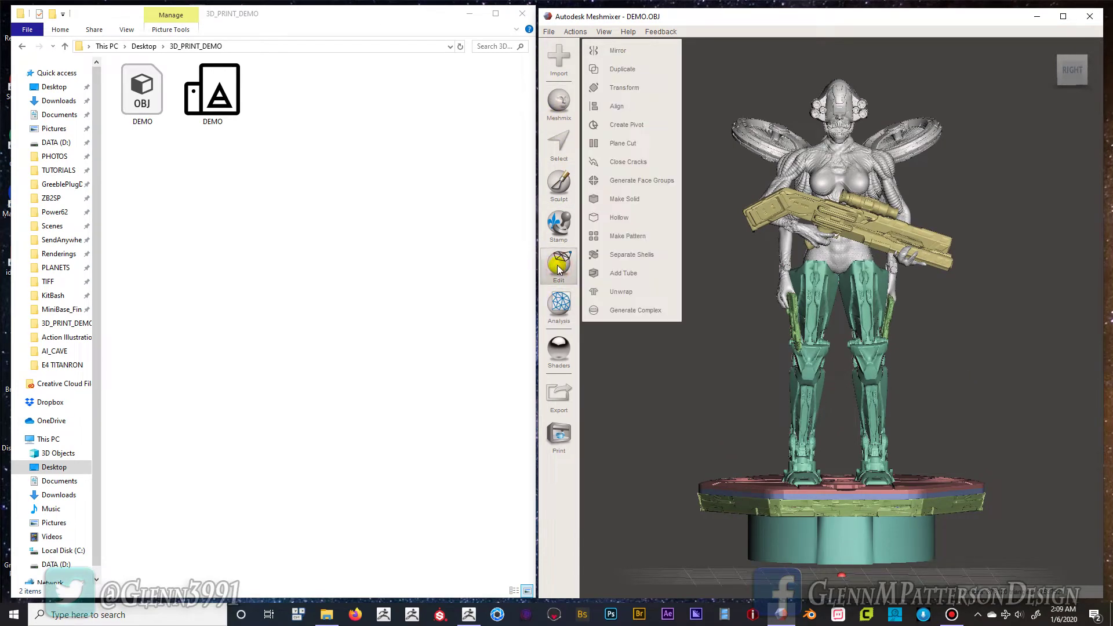
left_click(619, 219)
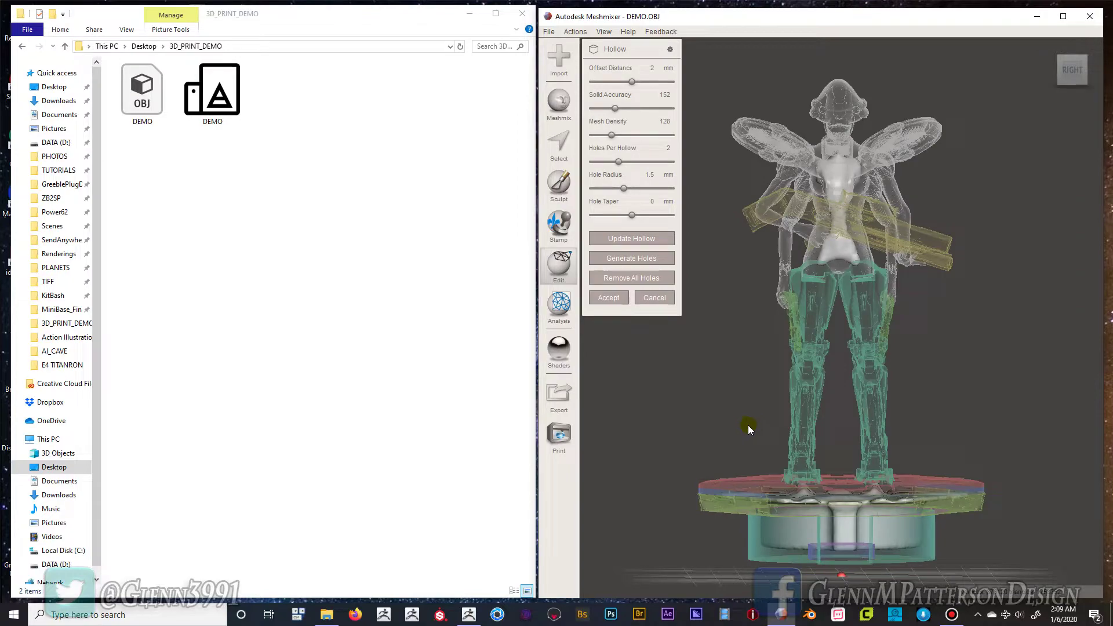
mouse_move(719, 412)
right_mouse_down()
mouse_move(720, 247)
mouse_move(729, 329)
mouse_move(757, 409)
mouse_move(785, 441)
mouse_move(736, 458)
mouse_move(697, 436)
mouse_move(734, 433)
mouse_move(728, 423)
mouse_move(714, 432)
mouse_move(716, 405)
mouse_move(720, 416)
right_mouse_up()
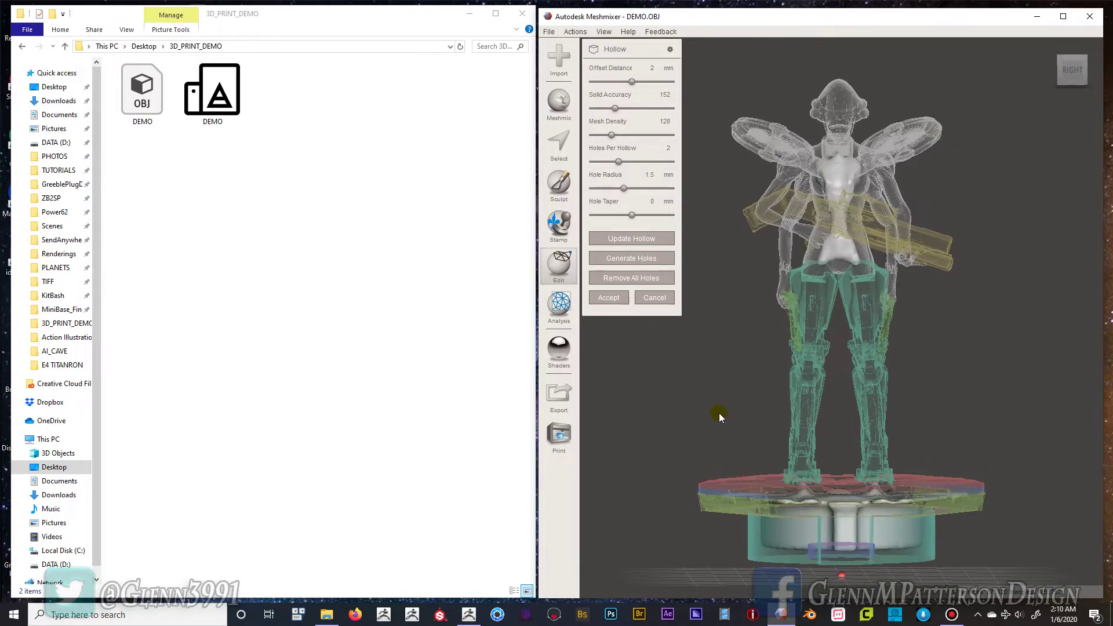
mouse_move(720, 415)
right_mouse_down()
mouse_move(750, 416)
mouse_move(701, 416)
mouse_move(862, 442)
mouse_move(949, 440)
mouse_move(999, 422)
mouse_move(800, 423)
mouse_move(734, 404)
right_mouse_up()
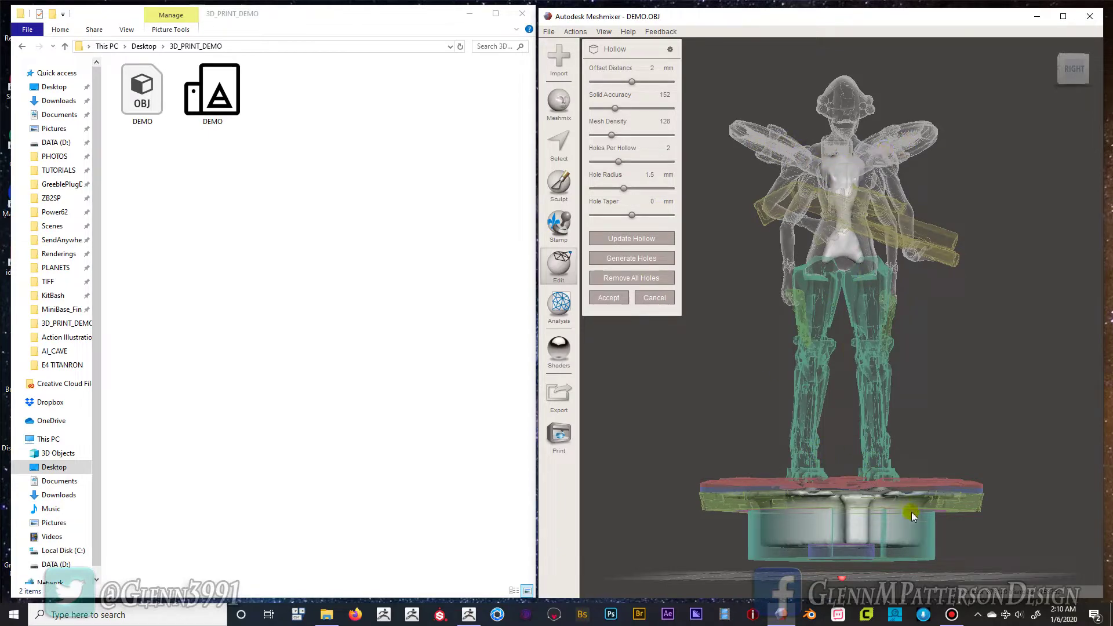
right_click_drag(973, 412, 924, 446)
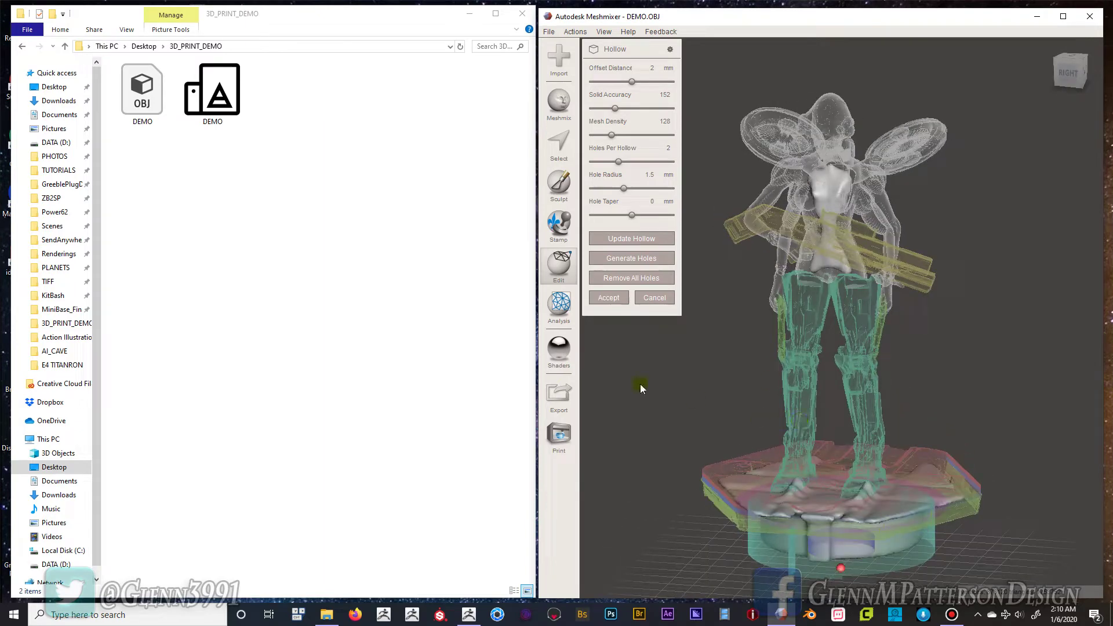
- Lower the Hollow Offset Distance to 1.51 mm
left_click(630, 81)
mouse_move(670, 397)
right_mouse_down()
mouse_move(833, 398)
mouse_move(665, 395)
mouse_move(674, 384)
right_mouse_up()
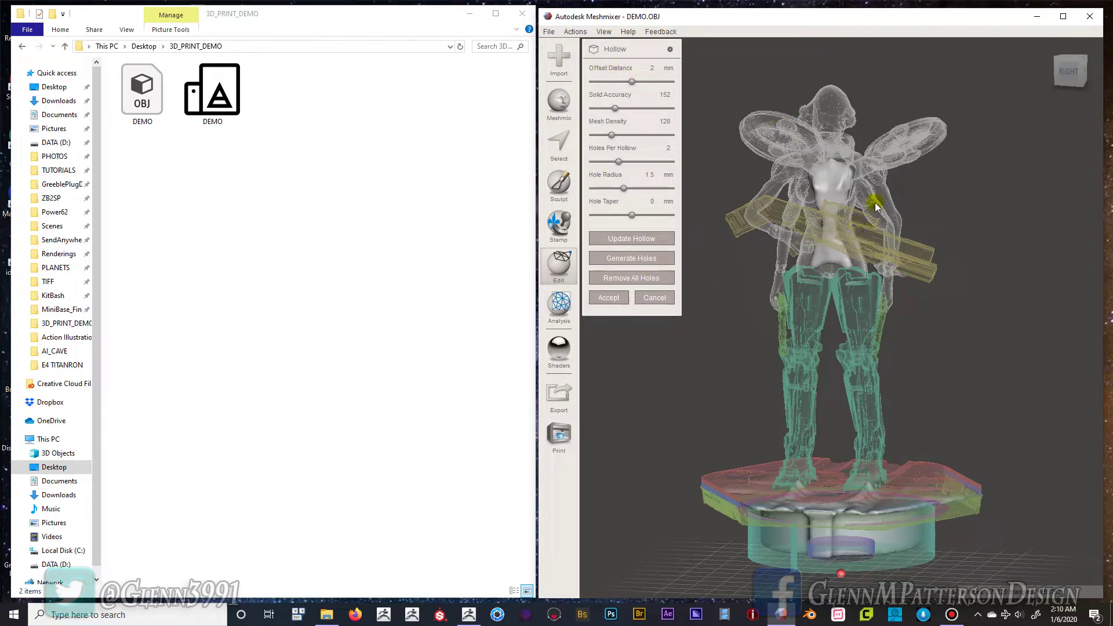
left_click(631, 82)
left_click_drag(630, 81, 623, 81)
- Update the hollow at 1.51 mm, inspect it from behind and the side, and accept it
left_click(627, 240)
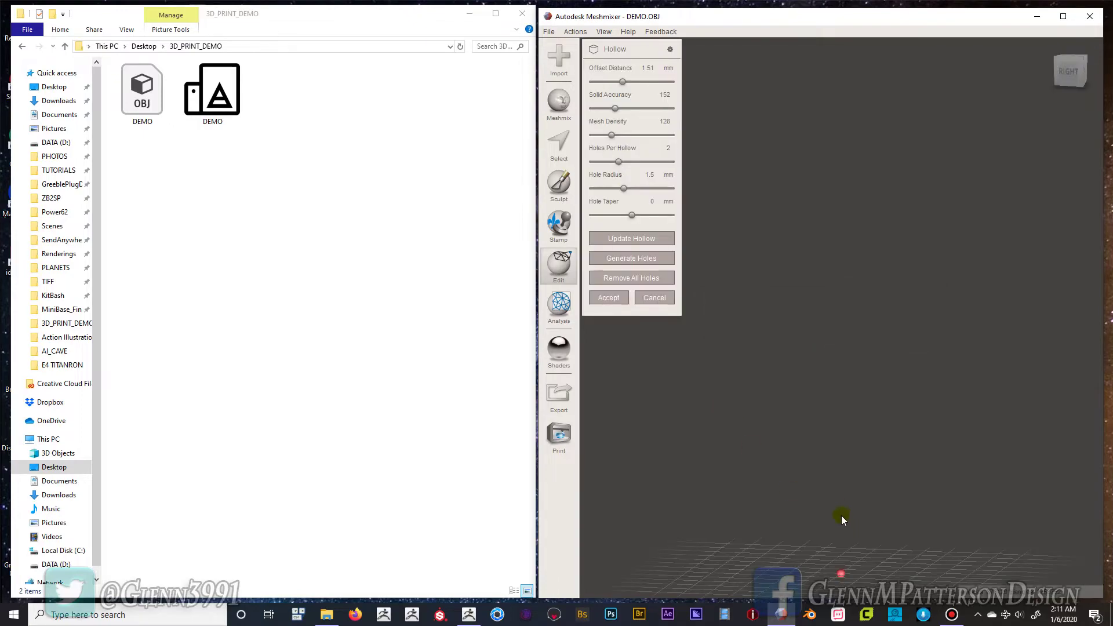
right_click_drag(813, 540, 790, 488)
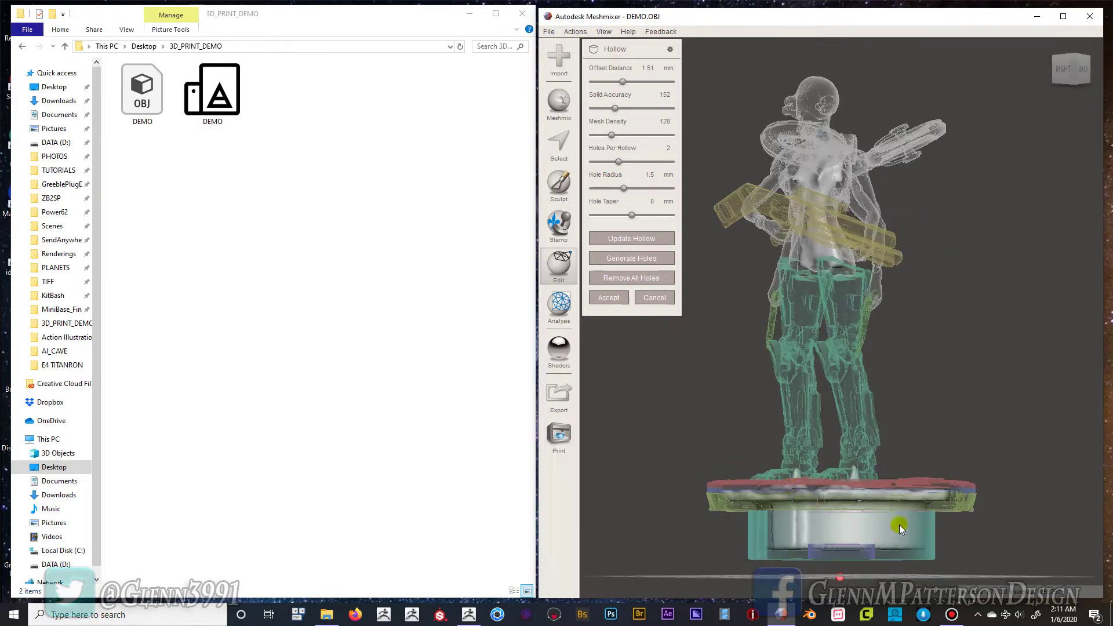
right_click_drag(841, 519, 834, 558)
right_click_drag(803, 217, 873, 173)
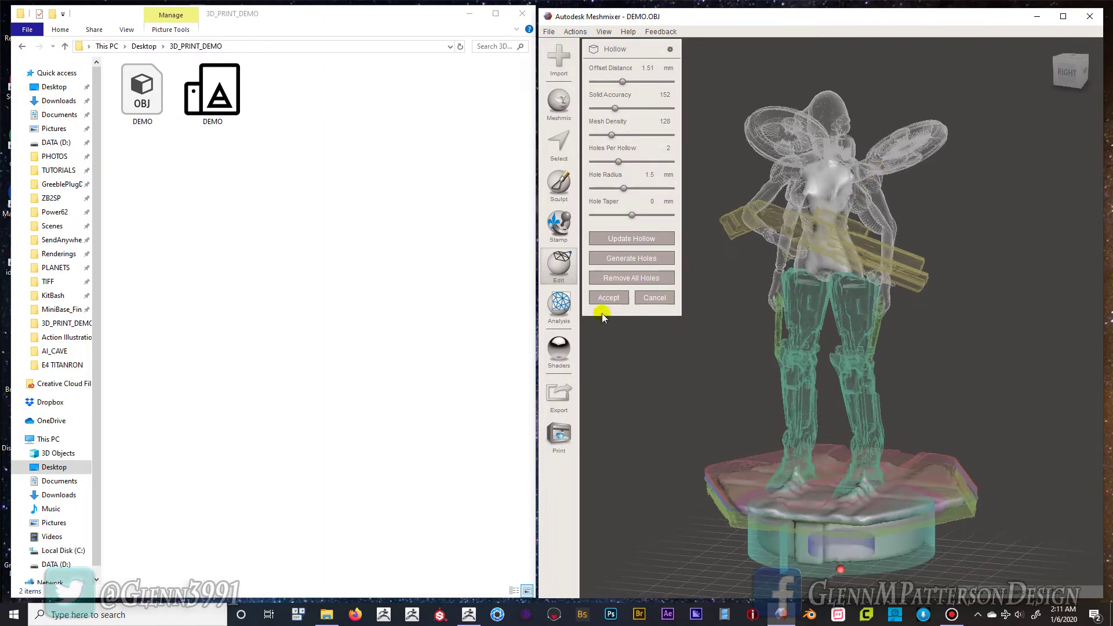
left_click(612, 297)
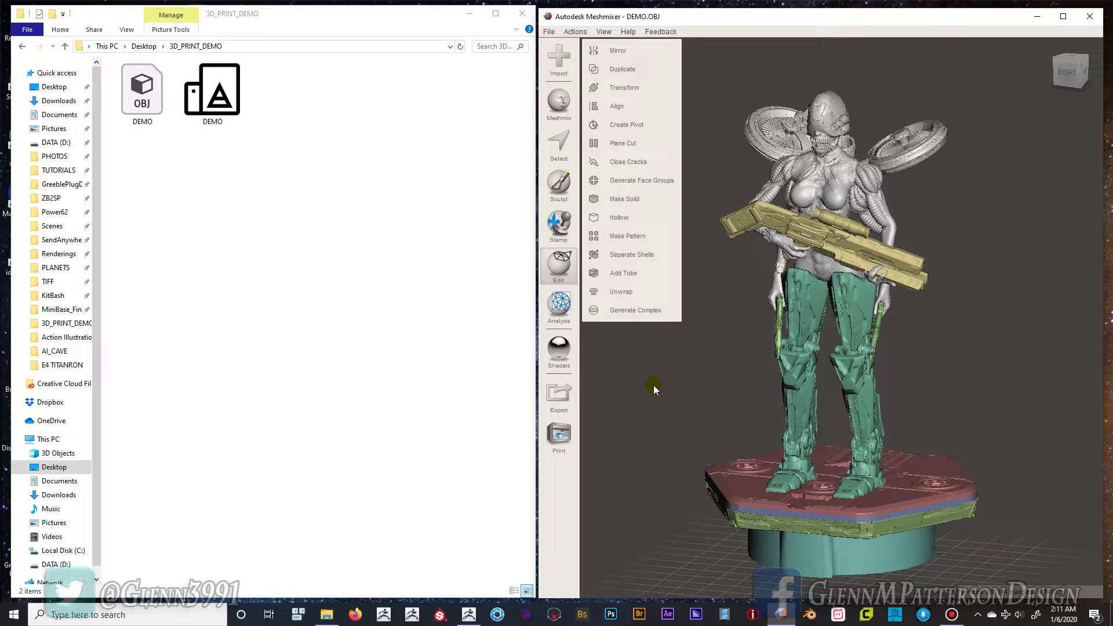
- Export the mesh in OBJ Format, renaming the existing DEMO file name to DEMO_Hollow
left_click(559, 399)
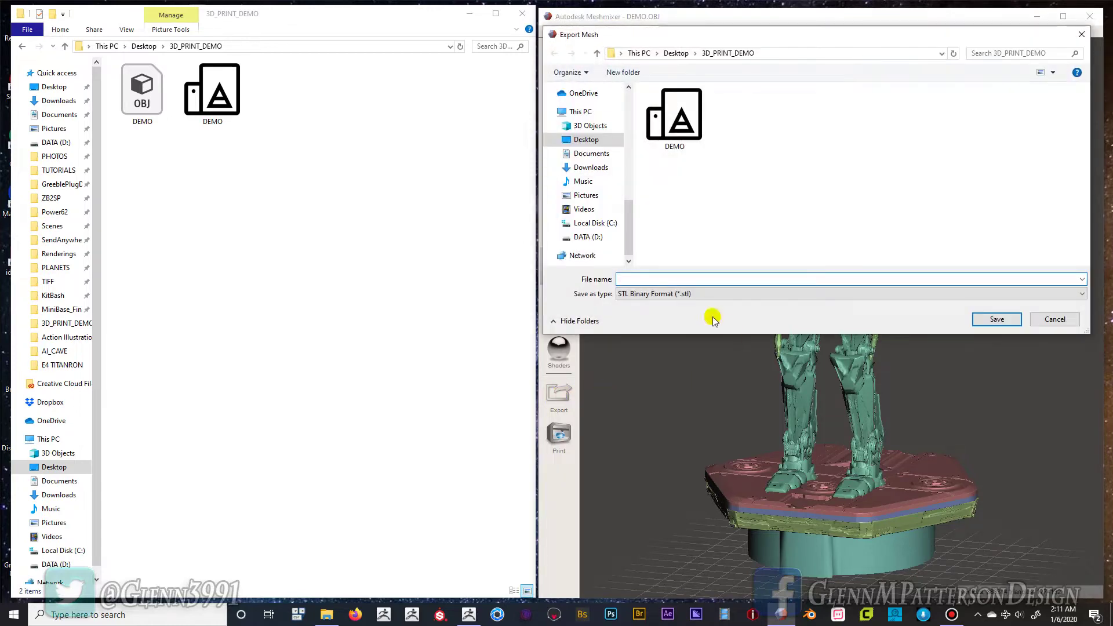
left_click(641, 294)
left_click(636, 305)
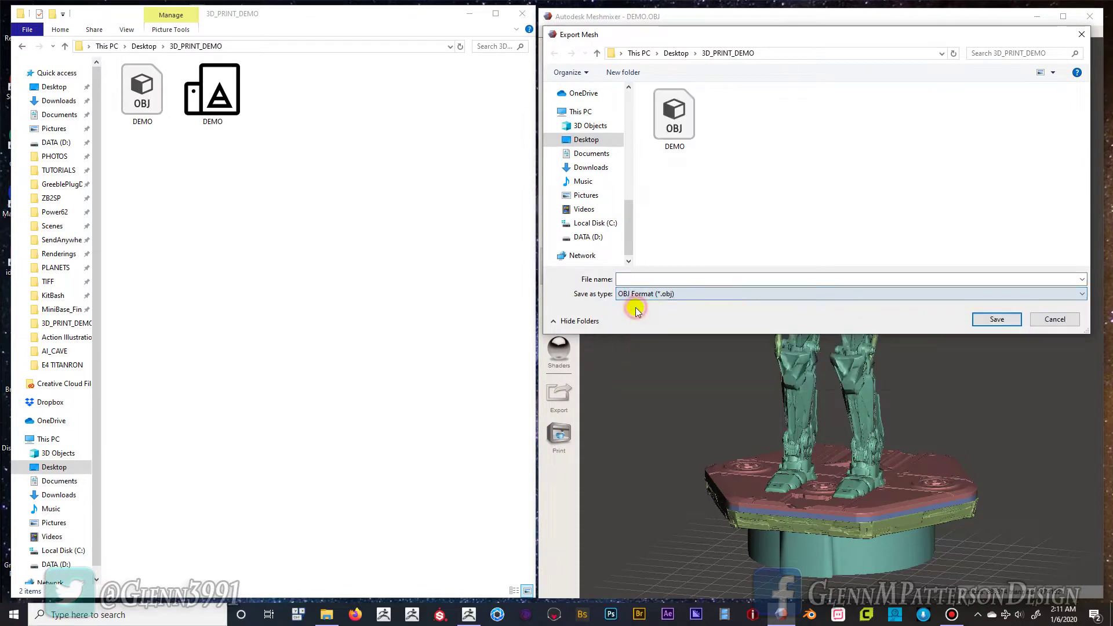
left_click(667, 118)
double_click(660, 279)
left_click(660, 279)
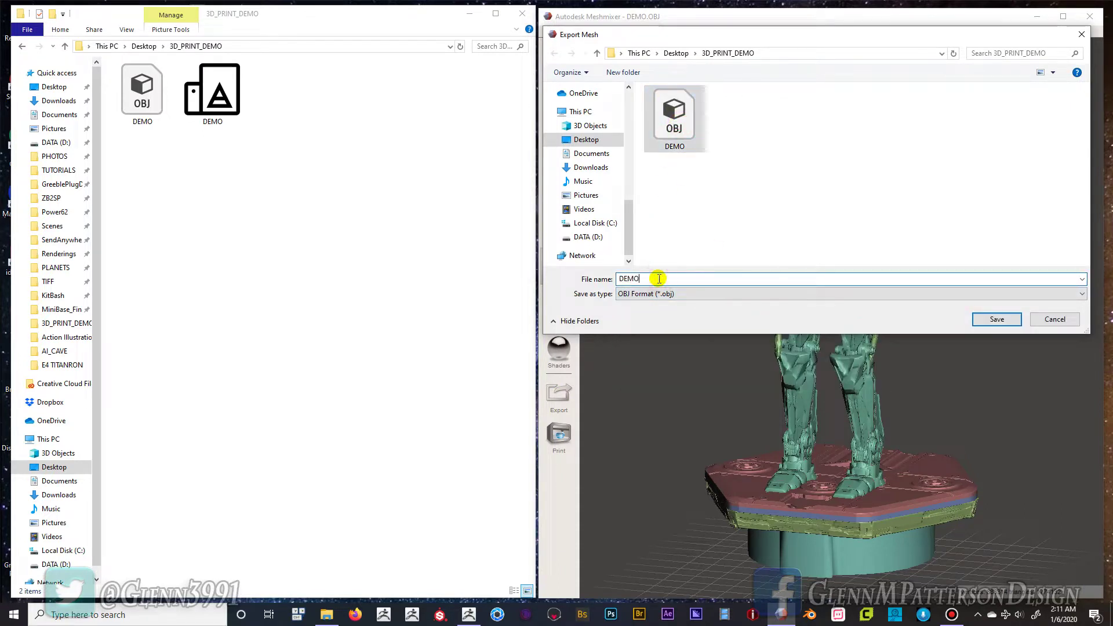
type("_")
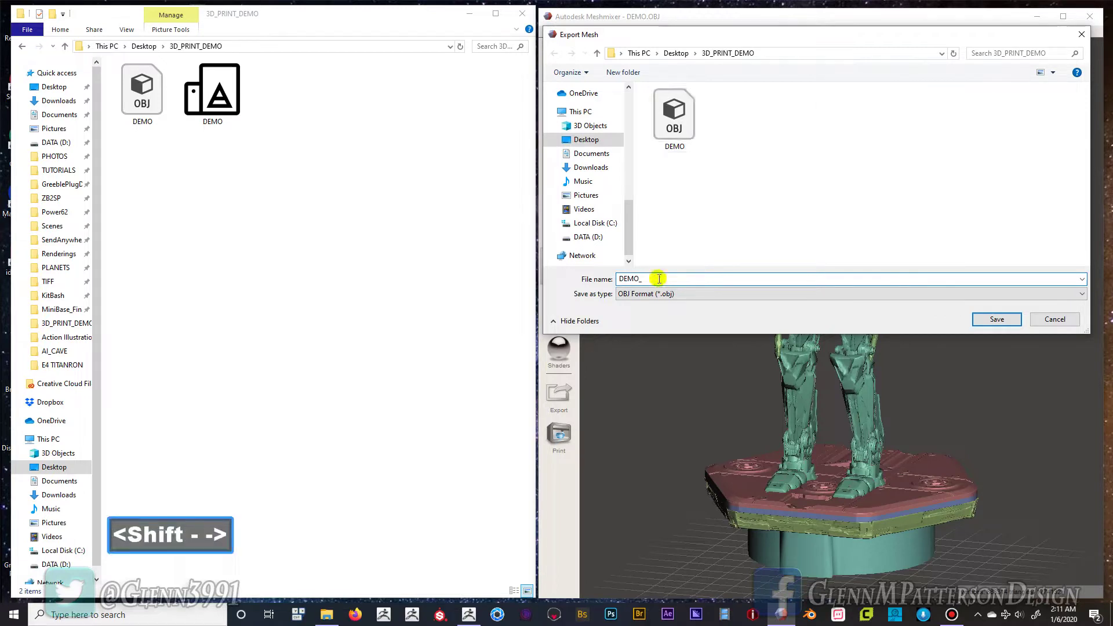
type("Hol")
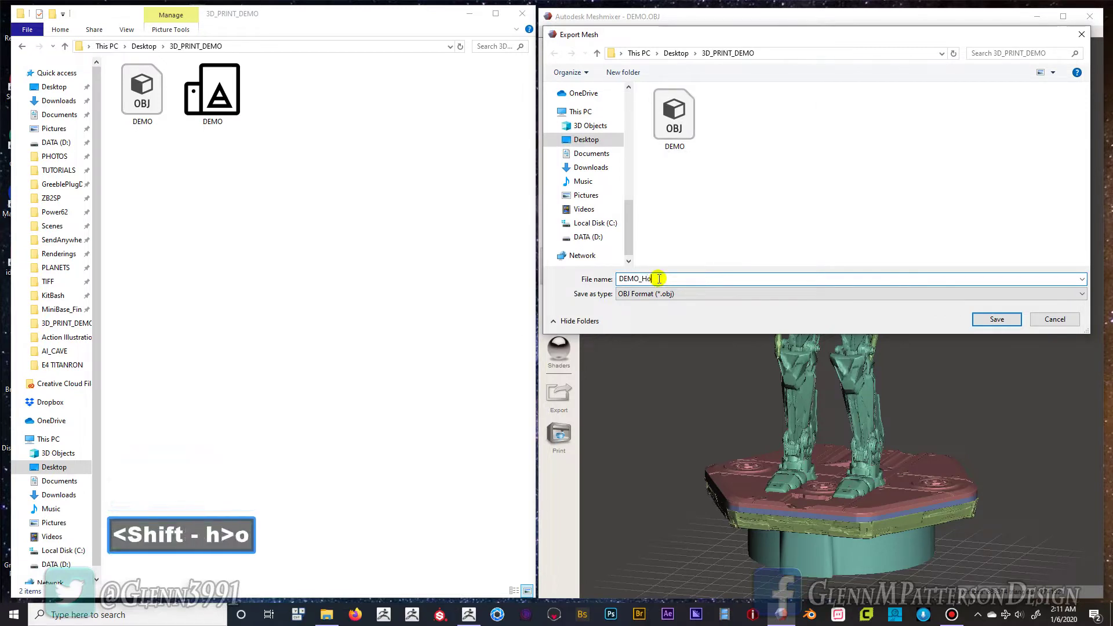
type("low")
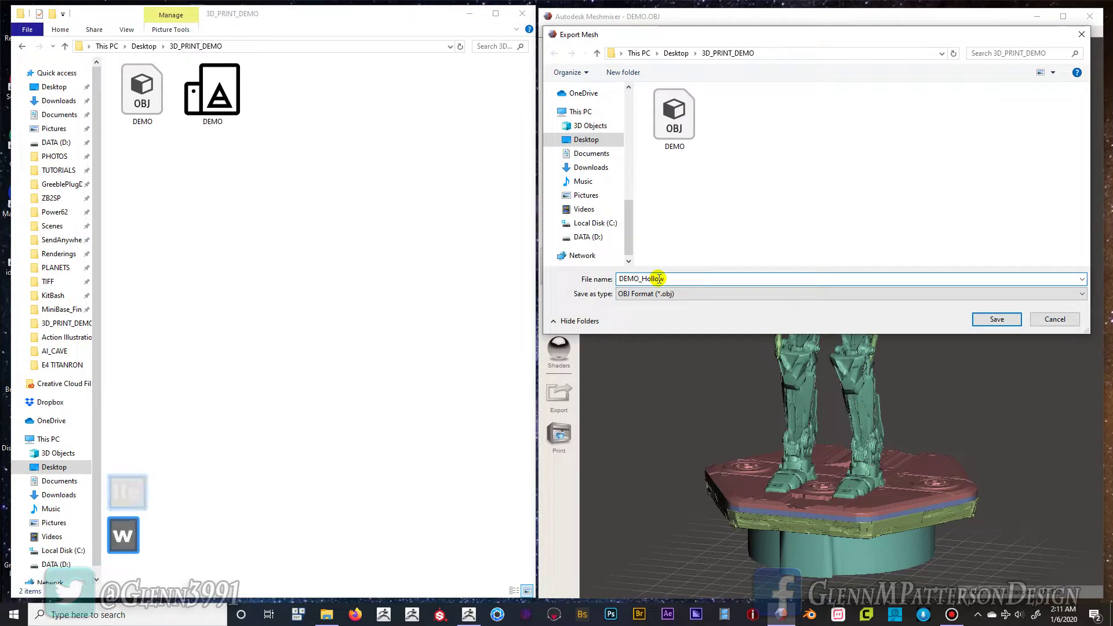
key("Return")
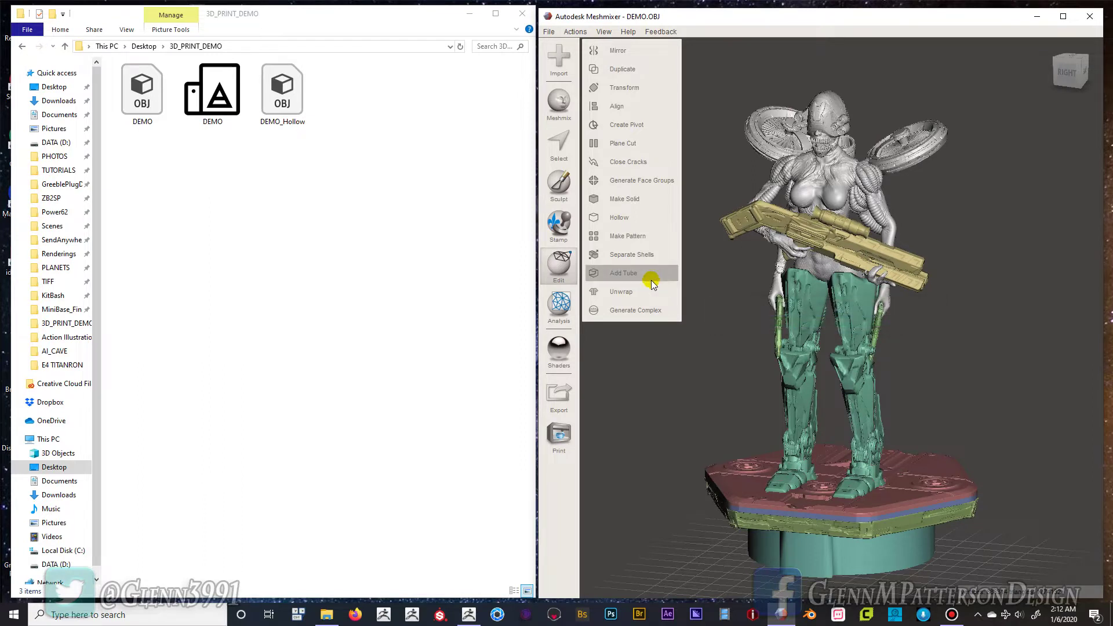
- Back in ZBrush, make the DEMO figure the active subtool and hide MiniBase_SMN
left_click(469, 616)
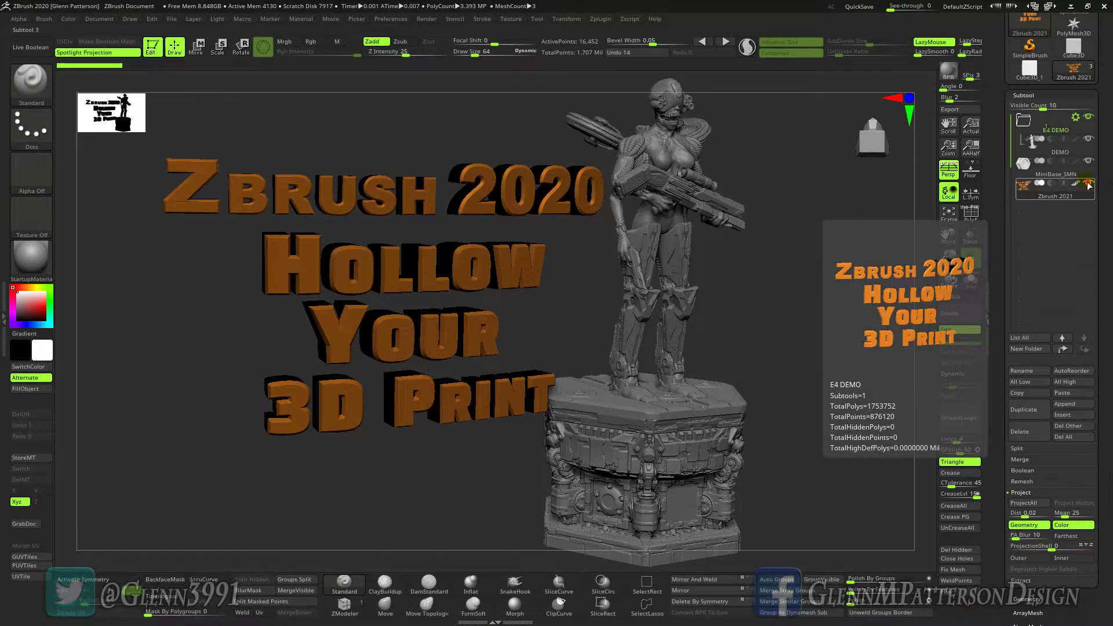
left_click(1072, 166)
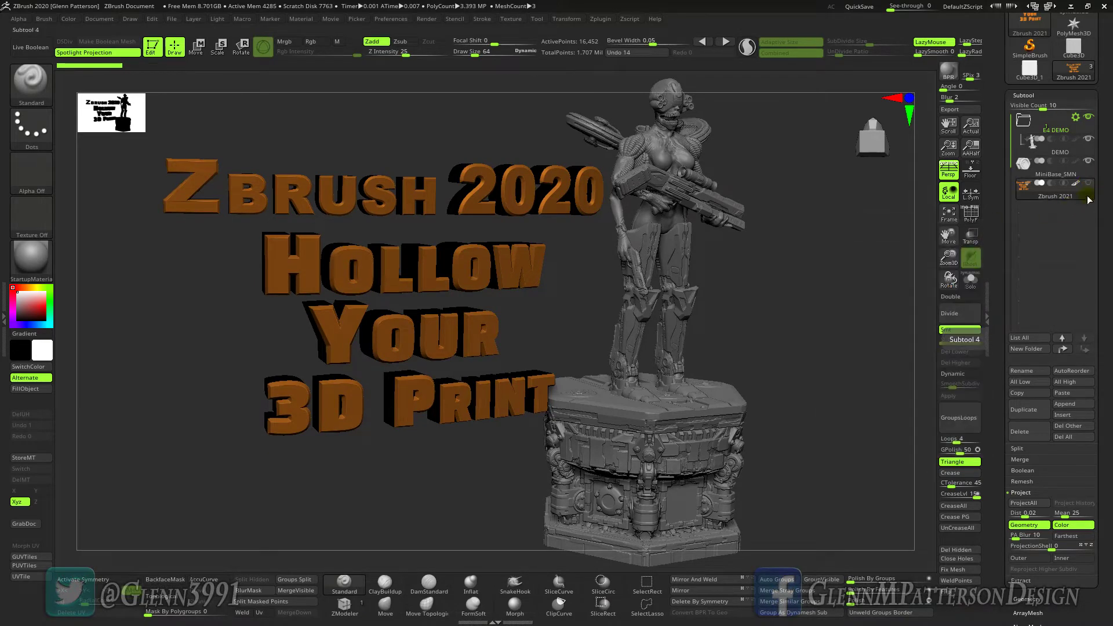
left_click(1075, 150)
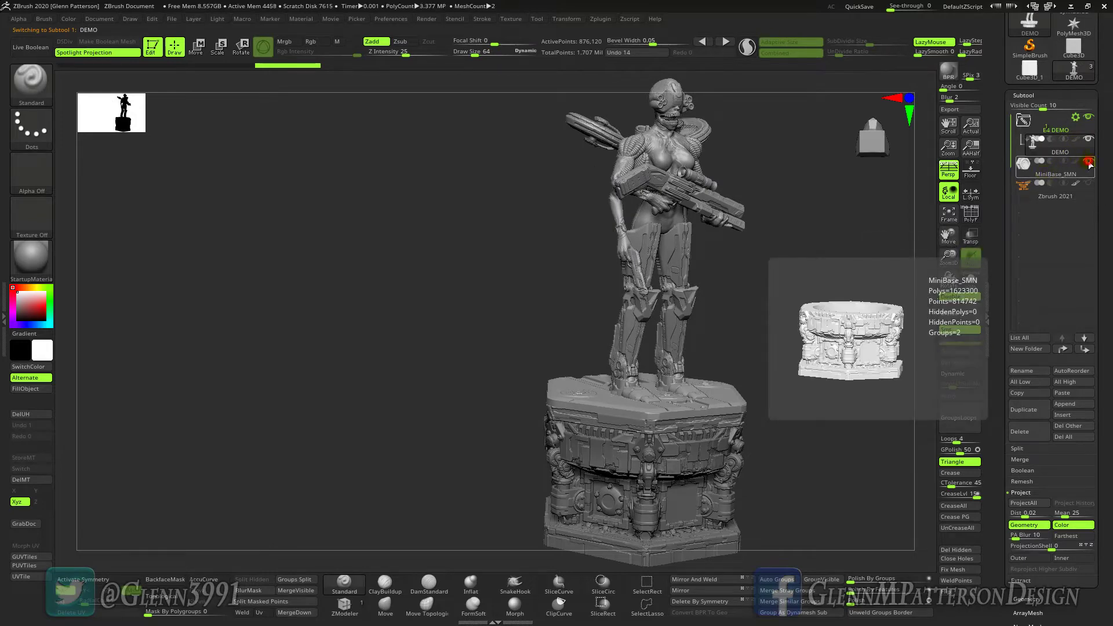
left_click(1089, 163)
left_click_drag(799, 482, 776, 486)
- Turn off perspective, frame the figure and snap it to a straight front view
left_click(949, 172)
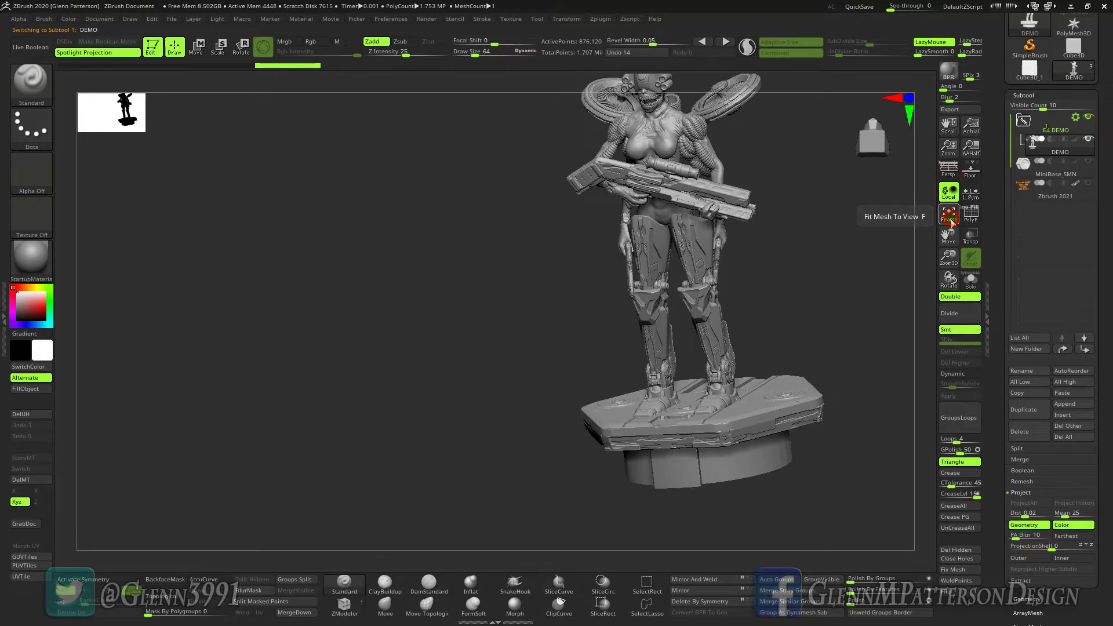
left_click(949, 214)
left_click_drag(780, 318, 734, 326)
left_click_drag(1109, 99, 1110, 238)
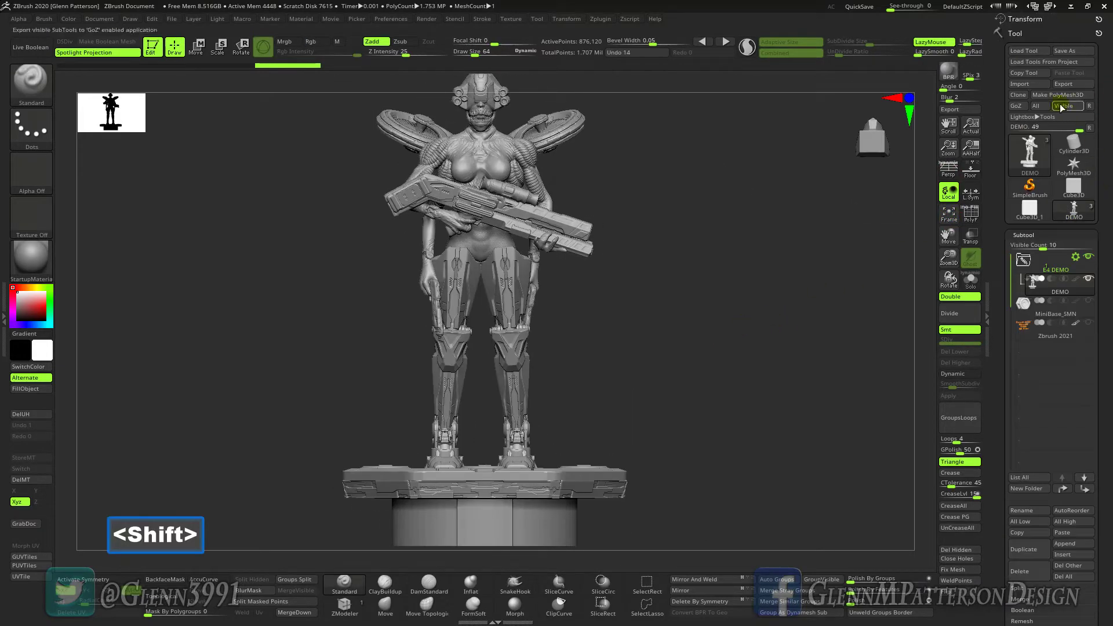
- Open the Tool > Import dialog for a 3D mesh
left_click(1022, 84)
scroll(262, 207, "up", 2)
scroll(262, 207, "up", 4)
scroll(246, 208, "up", 3)
- Import DEMO_Hollow from the Desktop's 3D_PRINT_DEMO folder
left_click(239, 203)
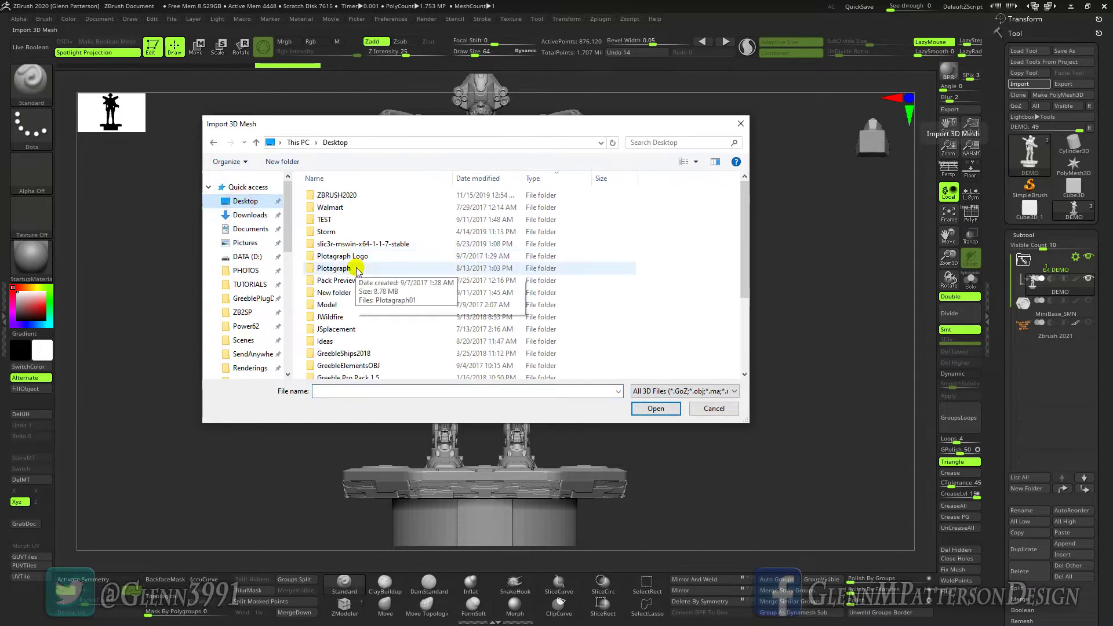
scroll(348, 290, "down", 3)
left_click(355, 325)
double_click(355, 325)
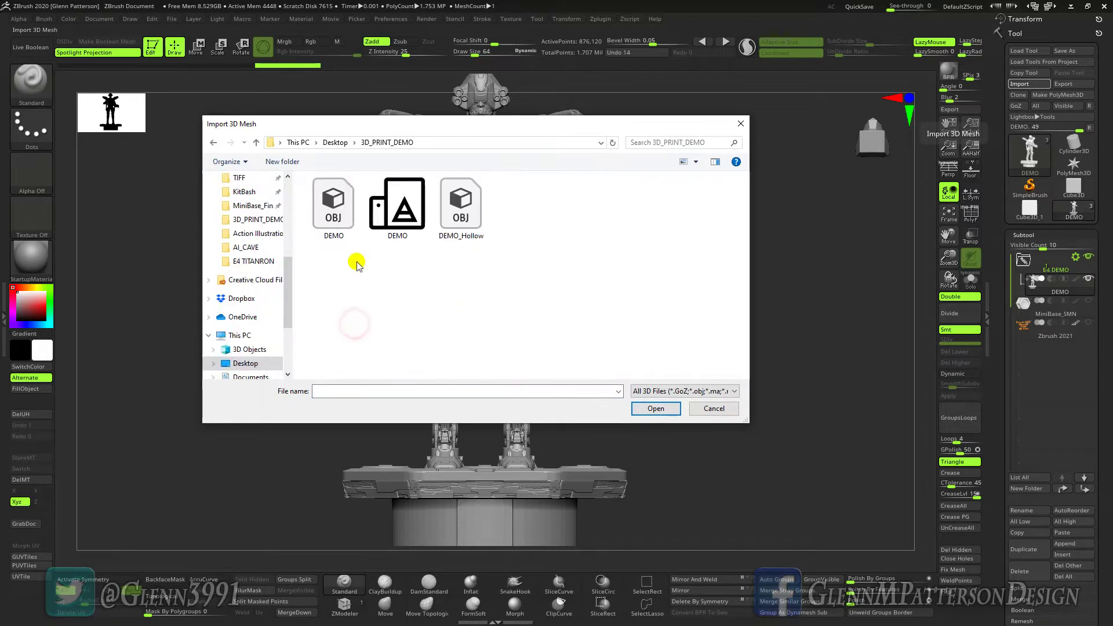
double_click(464, 224)
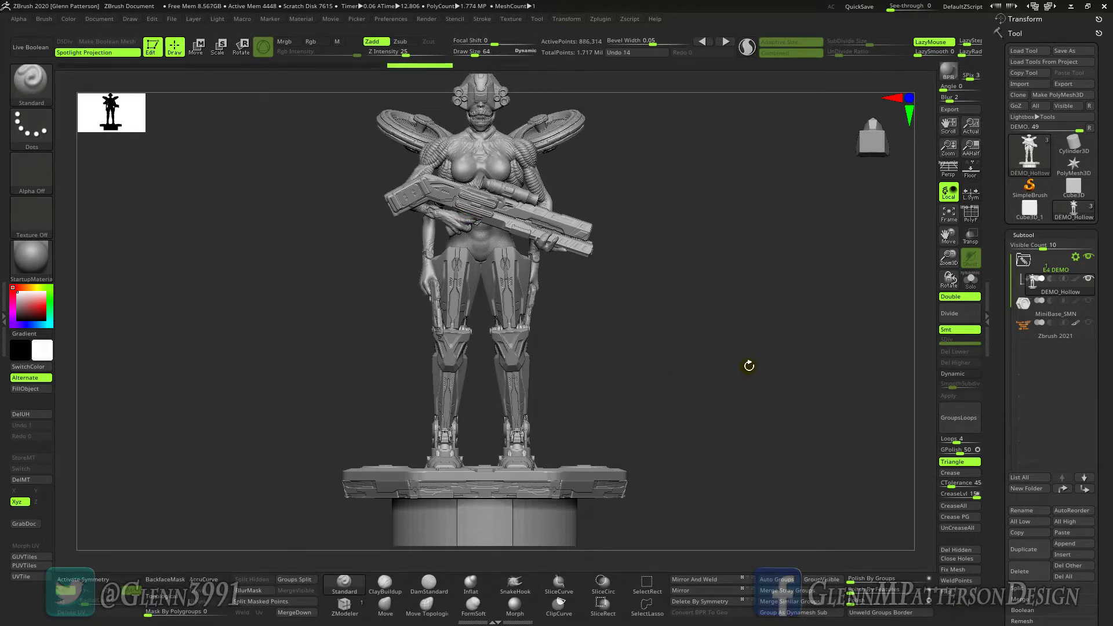
- Show the polyframe and box-select the gun's end and another part of the mesh
left_click(971, 218)
key("ctrl+shift")
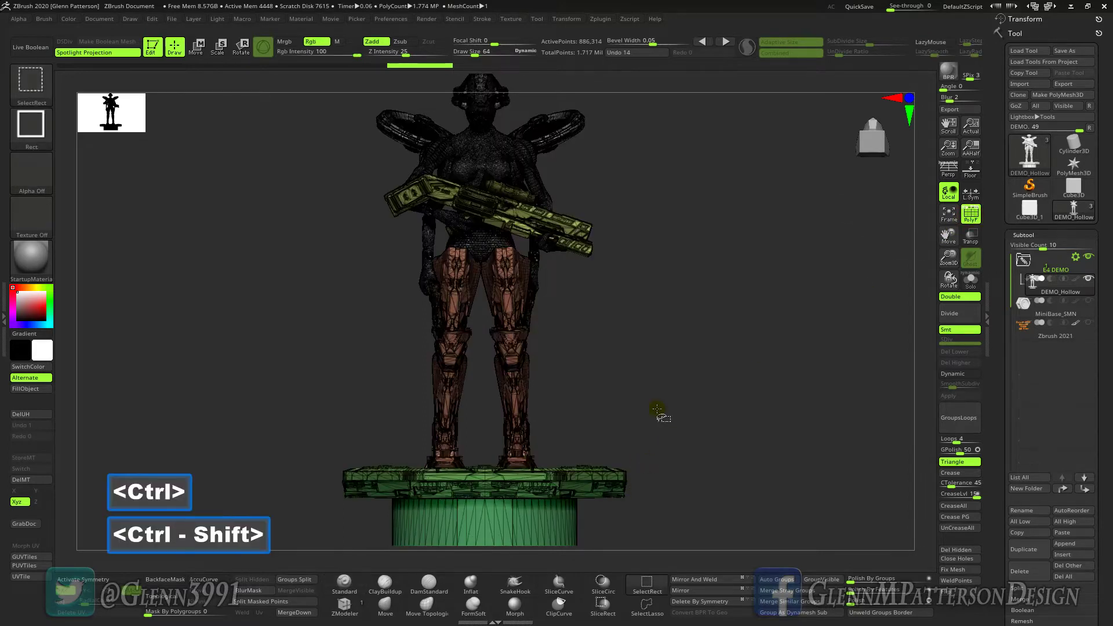
left_click_drag(606, 219, 586, 264, "ctrl+shift")
key("ctrl+shift+a")
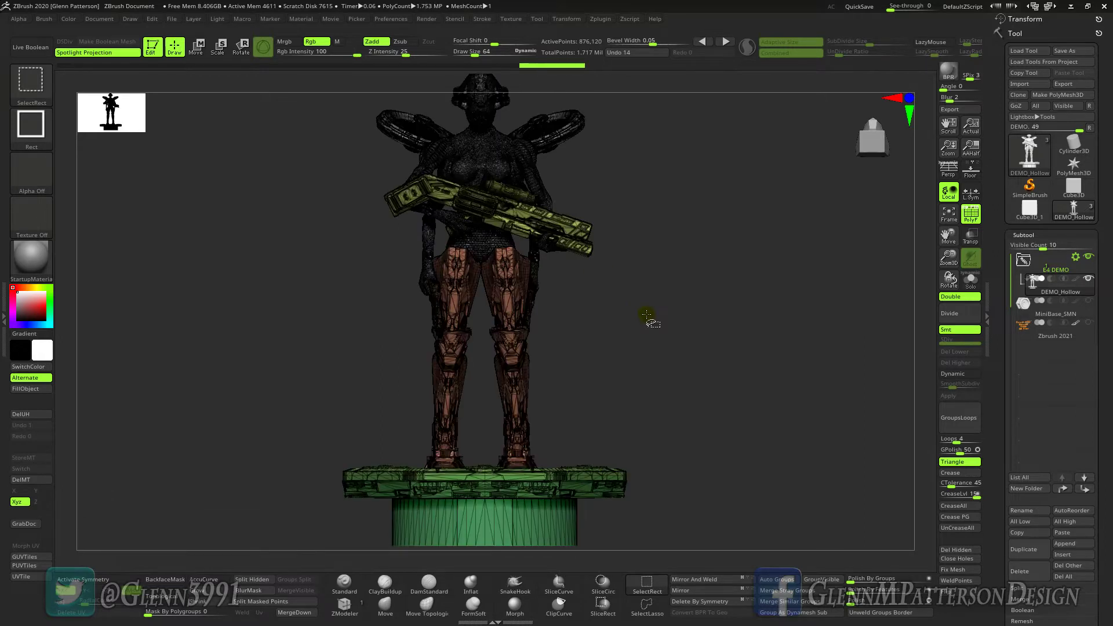
mouse_move(647, 310)
left_mouse_down("ctrl+shift")
mouse_move(706, 388)
mouse_move(636, 417)
mouse_move(585, 404)
mouse_move(666, 377)
mouse_move(721, 406)
mouse_move(796, 408)
mouse_move(713, 378)
mouse_move(703, 346)
mouse_move(720, 292)
mouse_move(689, 385)
mouse_move(716, 388)
left_mouse_up("ctrl+shift")
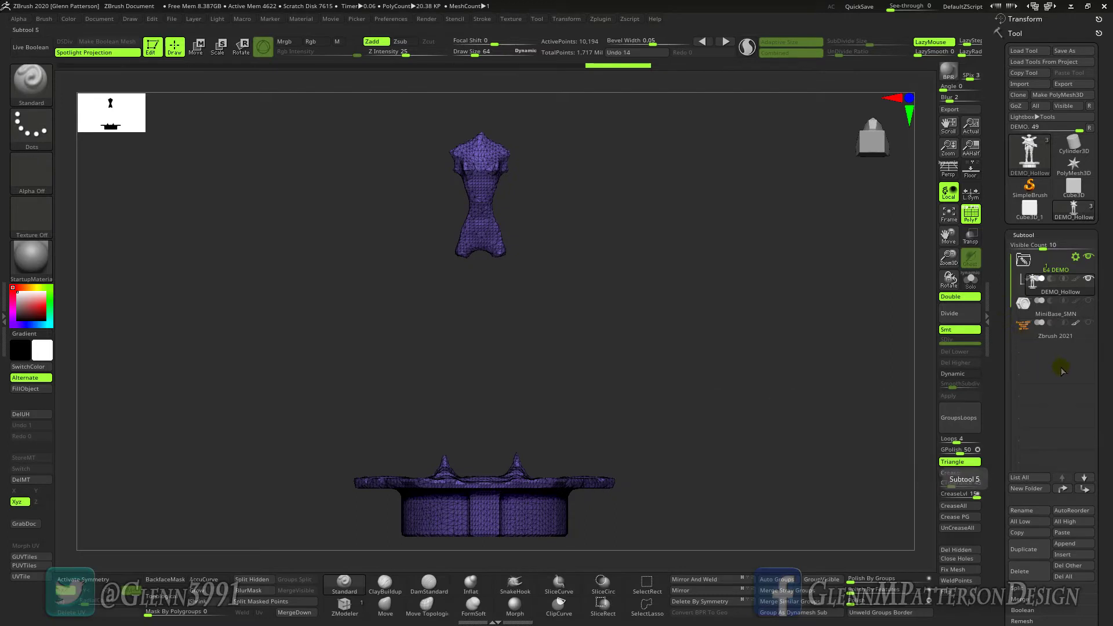
- Insert a Cylinder3D as a new subtool
mouse_move(1037, 293)
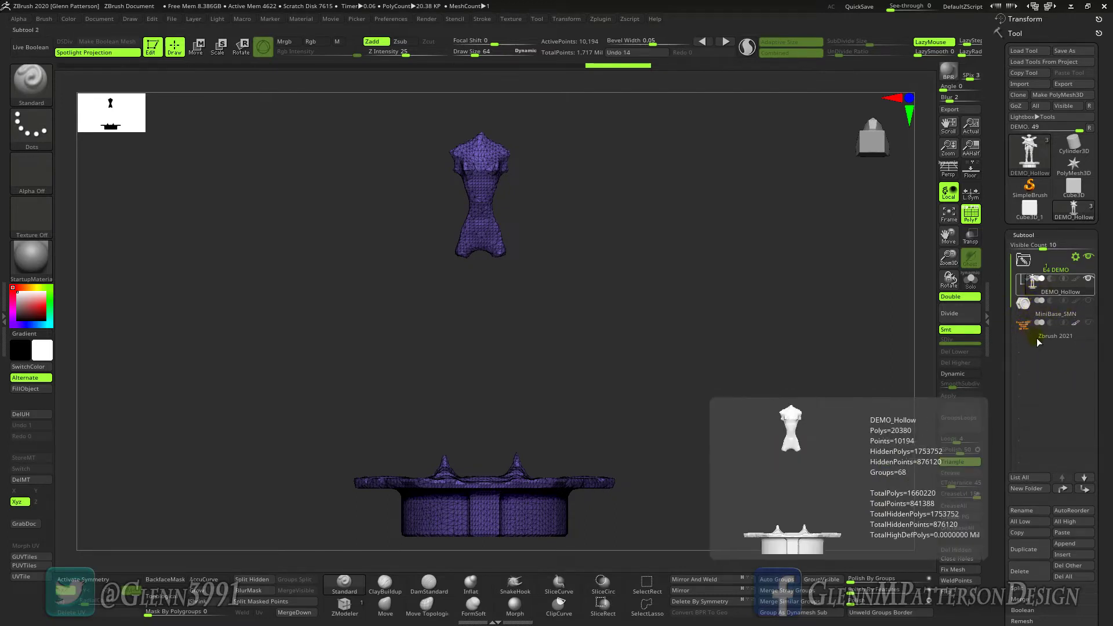
left_click(1072, 555)
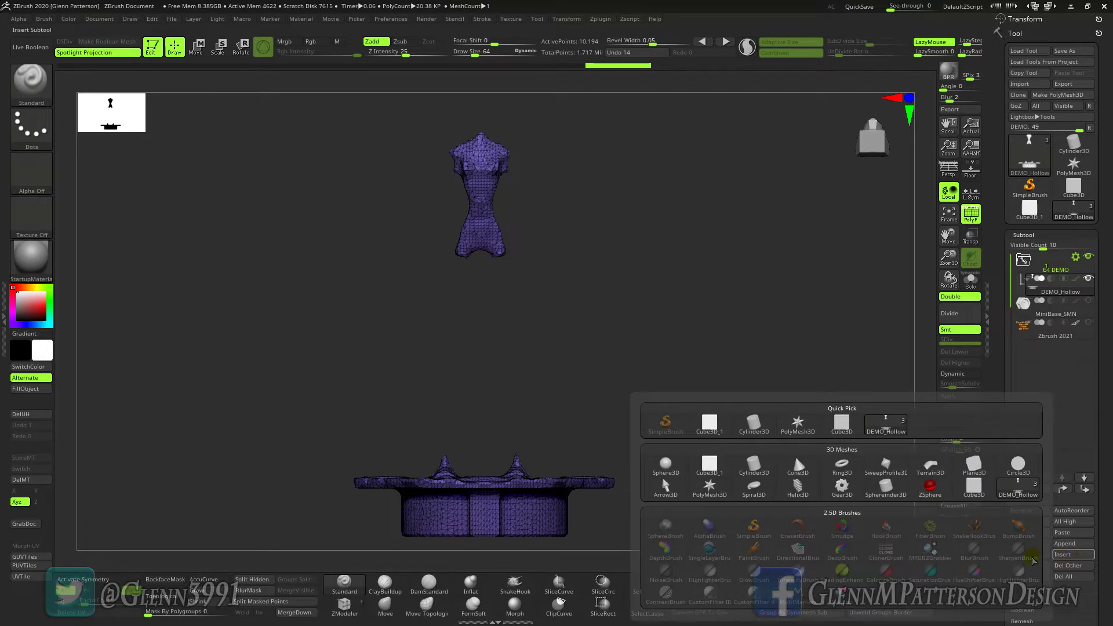
left_click(753, 427)
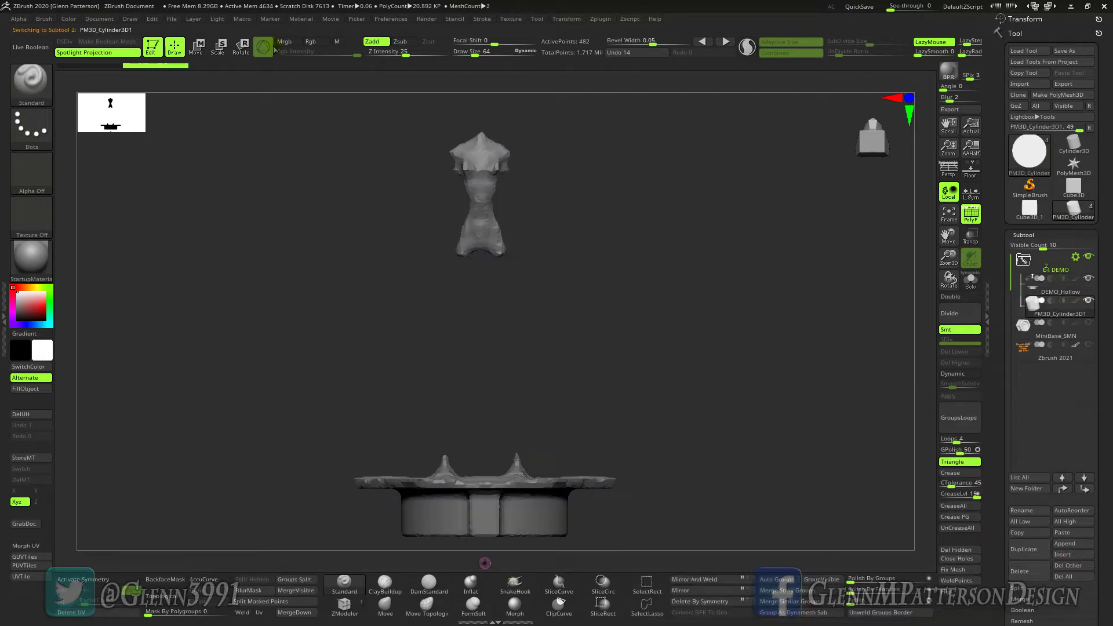
- Move the gizmo off the base, rotate the cylinder 90°, and orbit to the base's underside
left_click(197, 48)
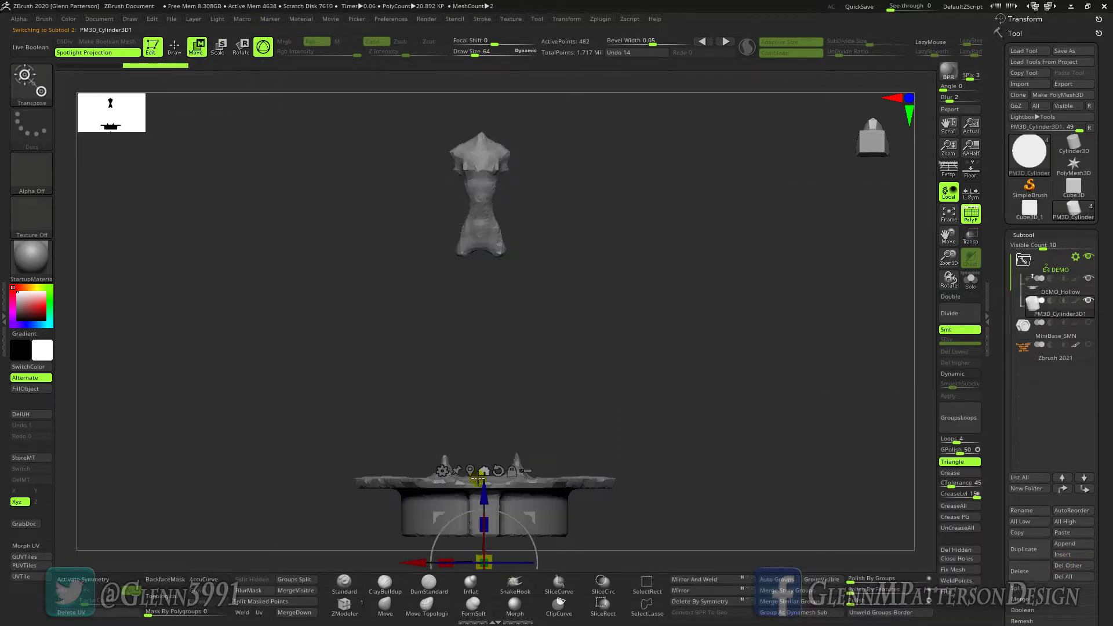
left_click_drag(484, 492, 470, 341)
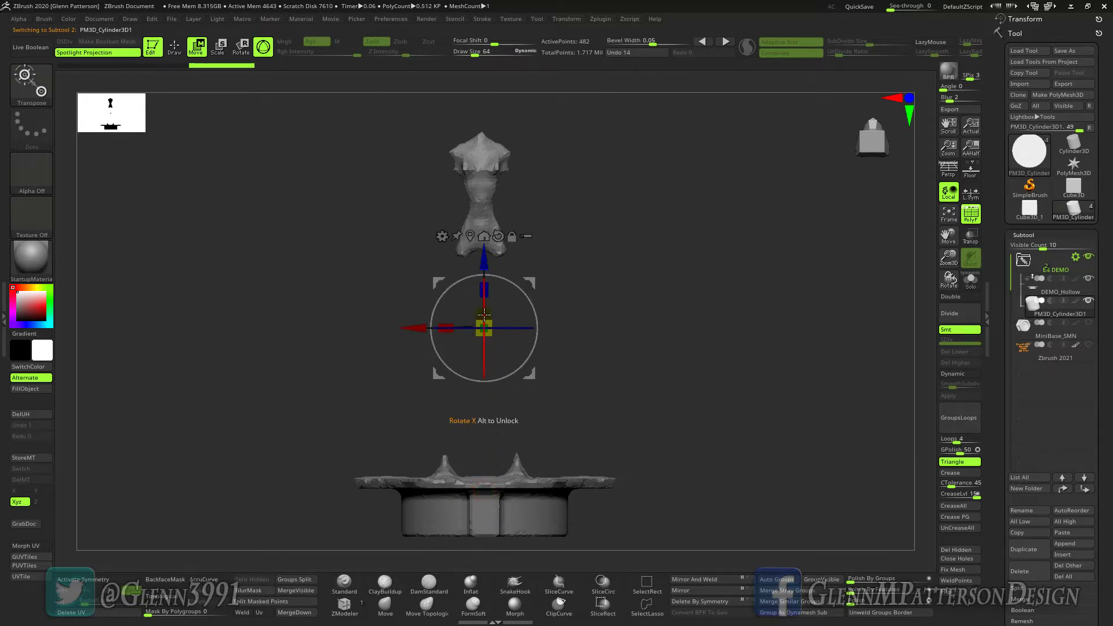
left_click_drag(485, 294, 485, 233, "shift")
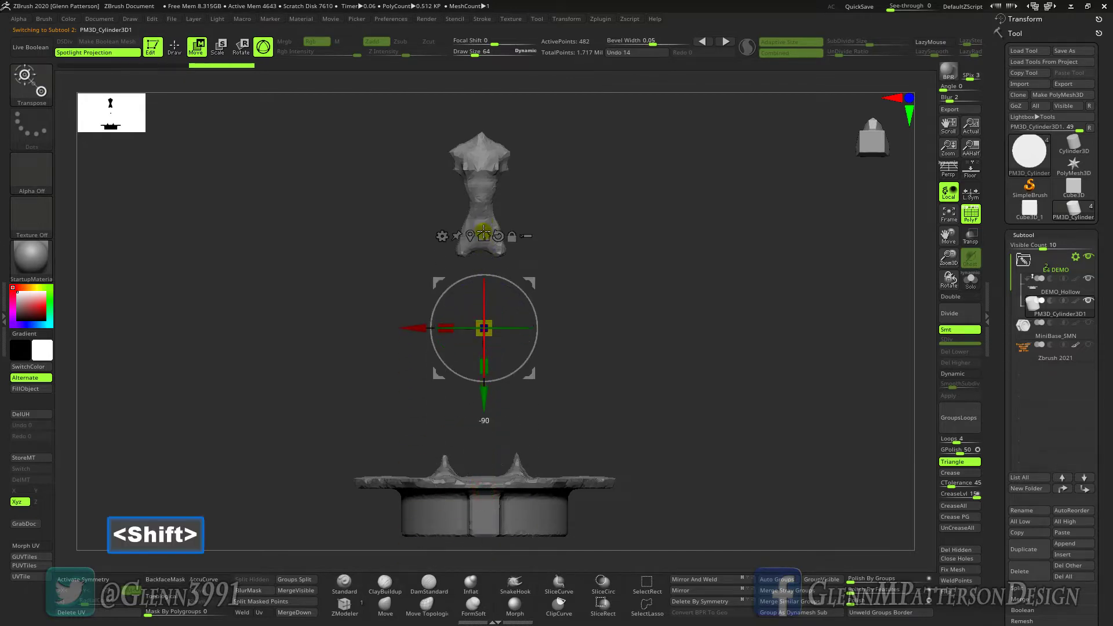
left_click_drag(752, 421, 311, 316)
- Scale the cylinder down and slide it into the base's central ring recess
left_click_drag(403, 320, 193, 320)
left_click_drag(494, 446, 547, 454, "shift")
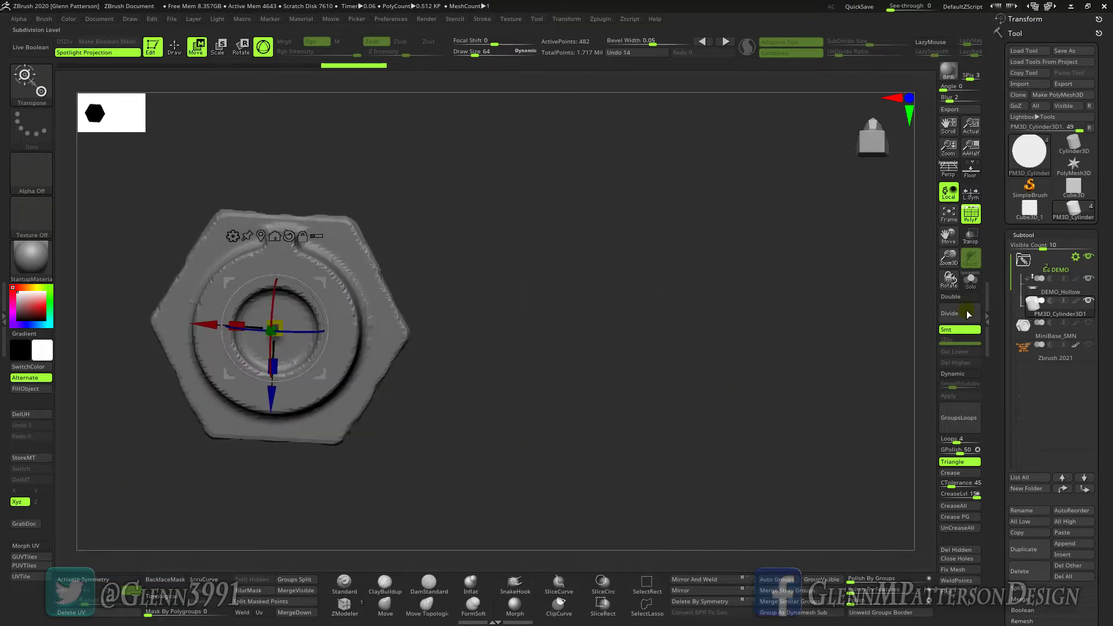
left_click_drag(949, 259, 350, 299)
left_click_drag(397, 380, 339, 375)
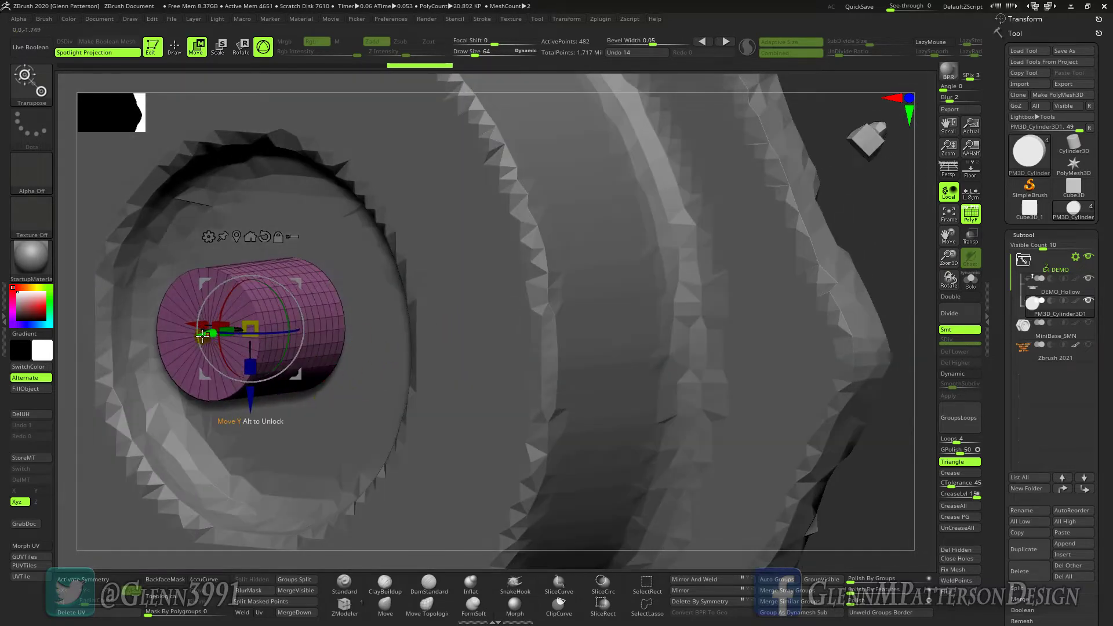
mouse_move(204, 332)
left_mouse_down()
mouse_move(219, 332)
mouse_move(191, 332)
mouse_move(218, 331)
left_mouse_up()
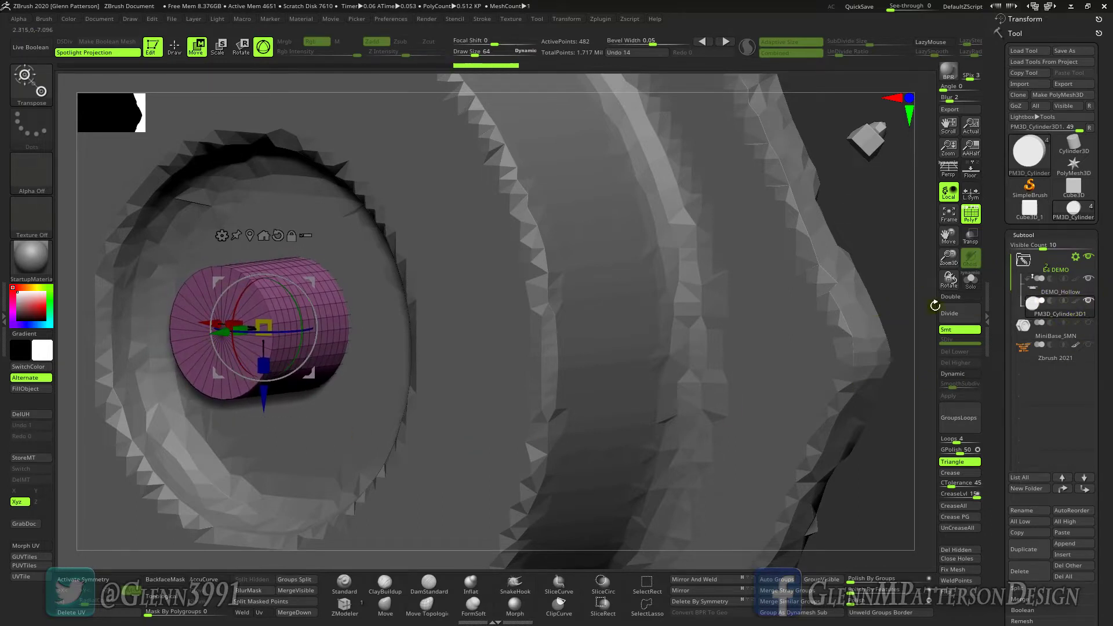
left_click_drag(500, 361, 490, 341)
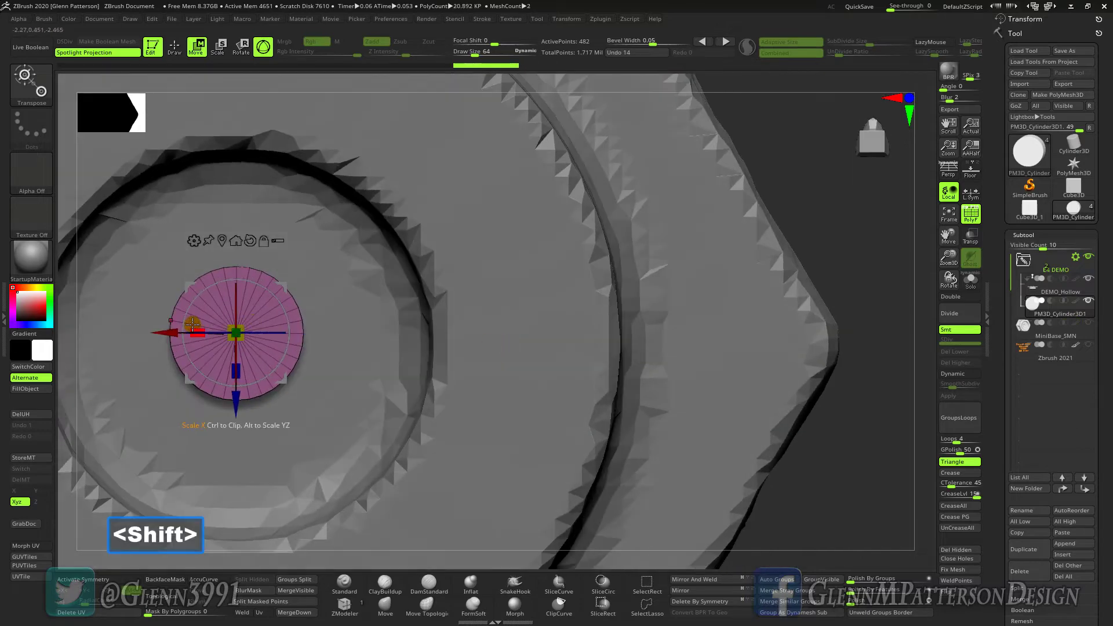
- Duplicate the cylinder, move the copy left, and turn it 90° onto its side
left_click_drag(167, 332, 27, 332, "ctrl")
left_click_drag(947, 236, 526, 347)
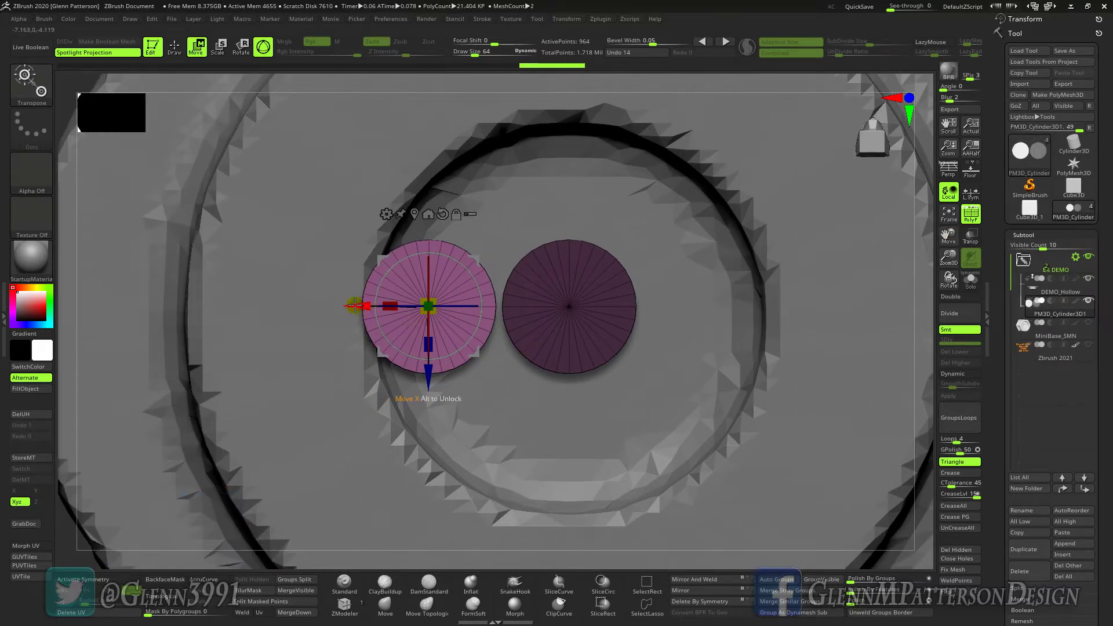
left_click_drag(355, 305, 186, 305)
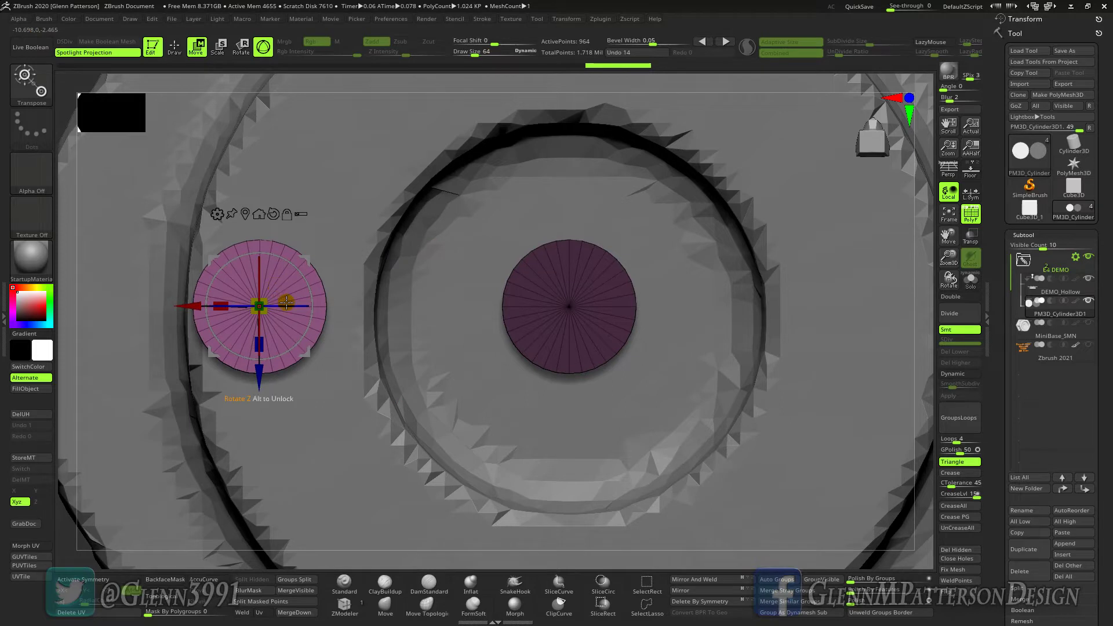
left_click_drag(279, 305, 256, 310, "shift")
key("ctrl+z")
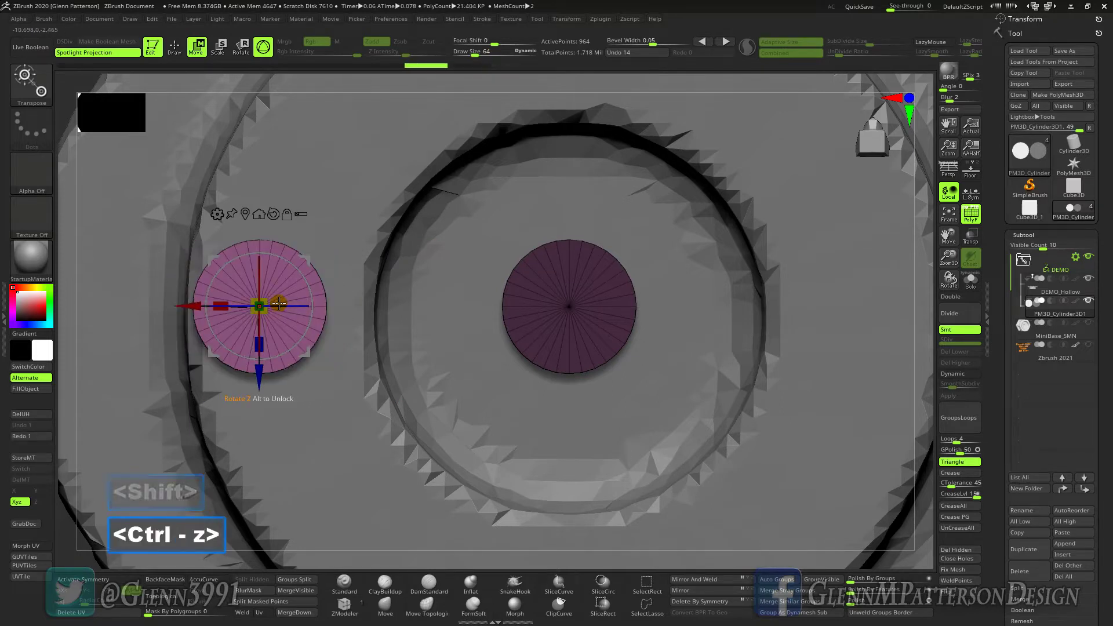
left_click_drag(259, 306, 118, 305, "shift")
- Slide the sideways copy left along X to the base edge and check its placement
left_click_drag(348, 392, 392, 399, "shift")
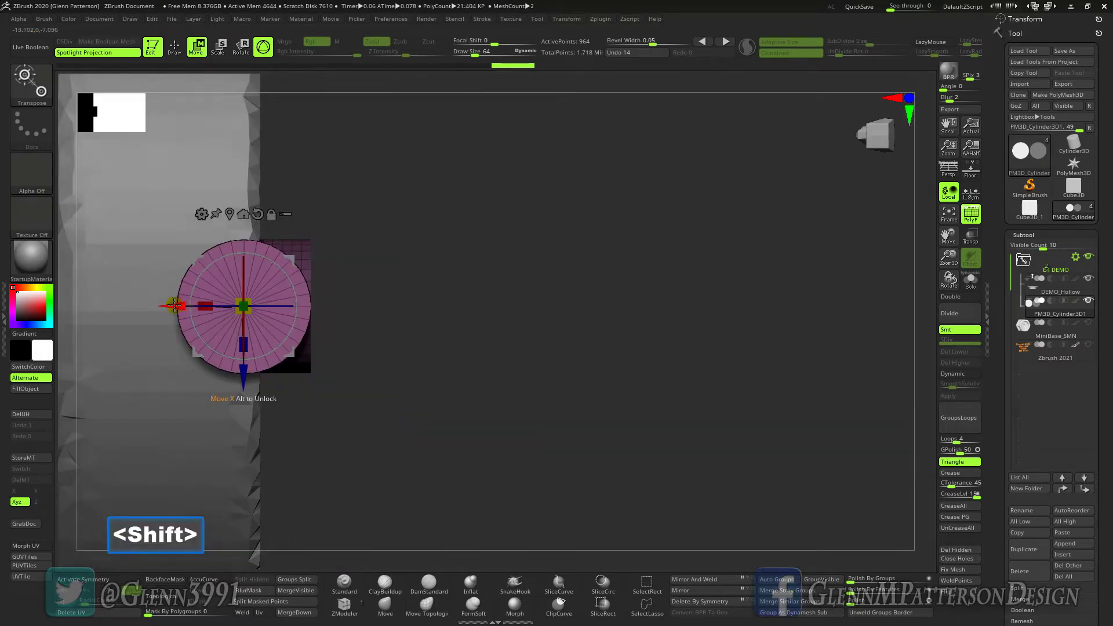
left_click_drag(174, 306, 87, 306)
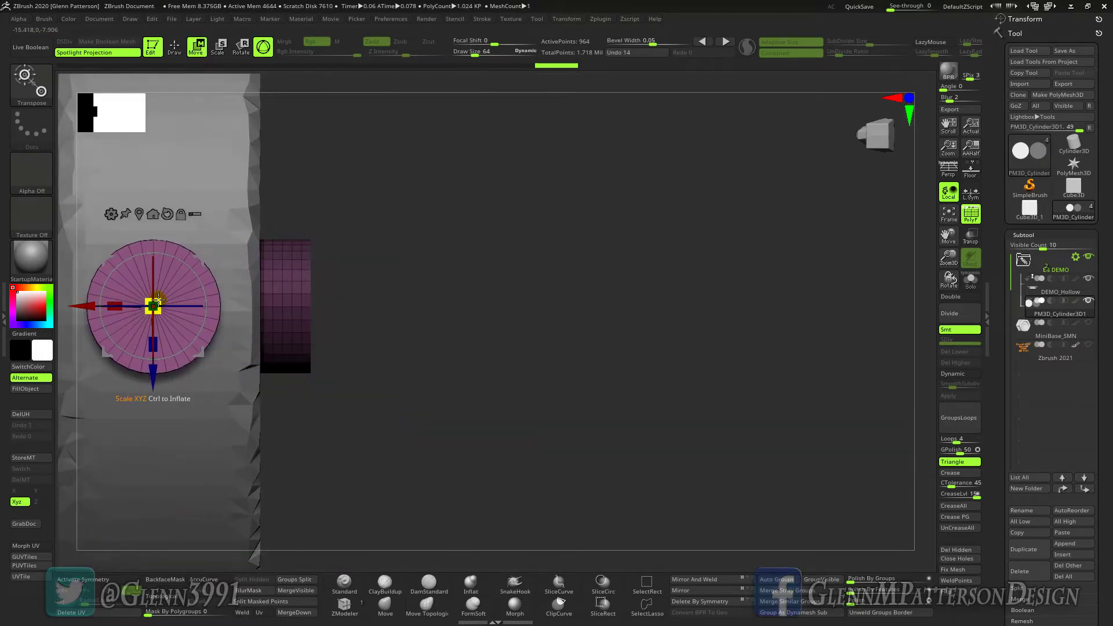
right_click_drag(158, 299, 185, 308)
left_click_drag(116, 306, 79, 303)
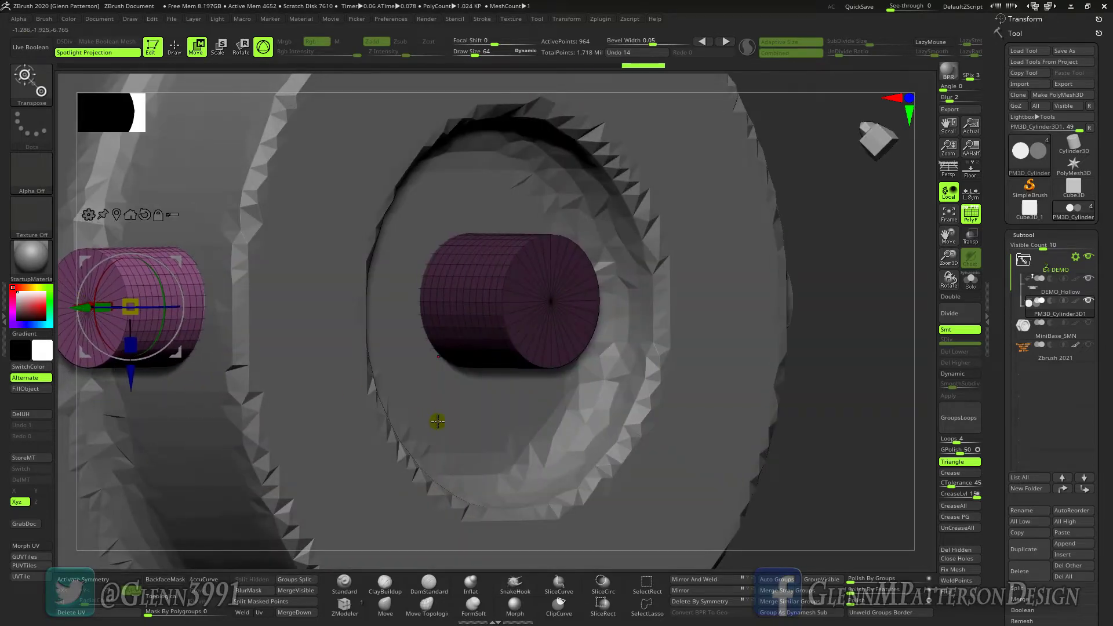
mouse_move(489, 425)
right_mouse_down()
mouse_move(457, 427)
mouse_move(473, 431)
right_mouse_up()
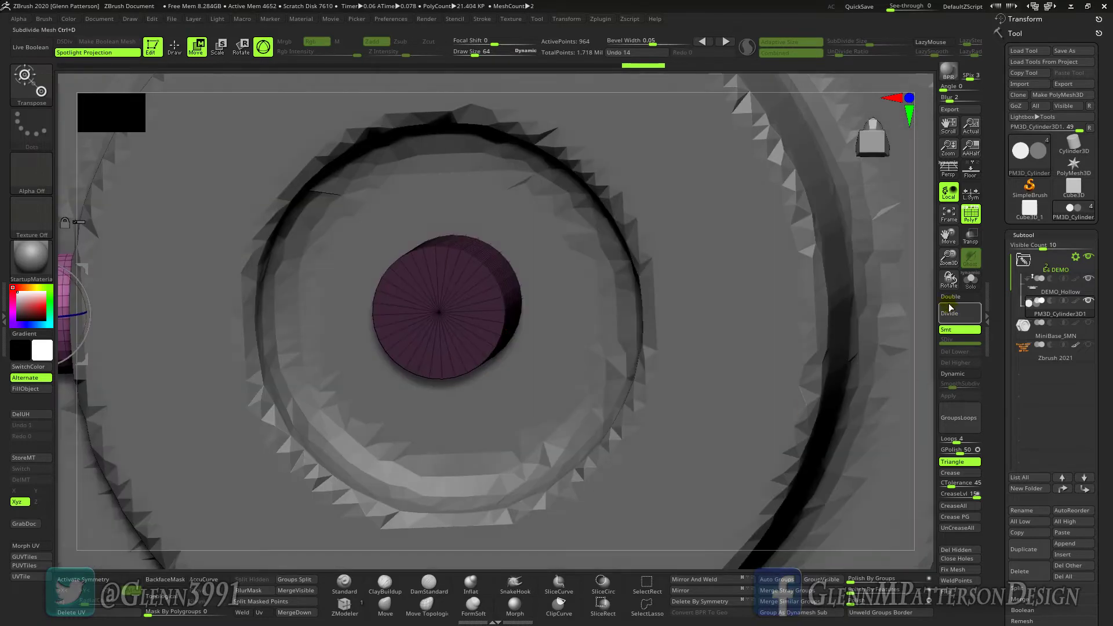
left_click_drag(952, 251, 952, 272)
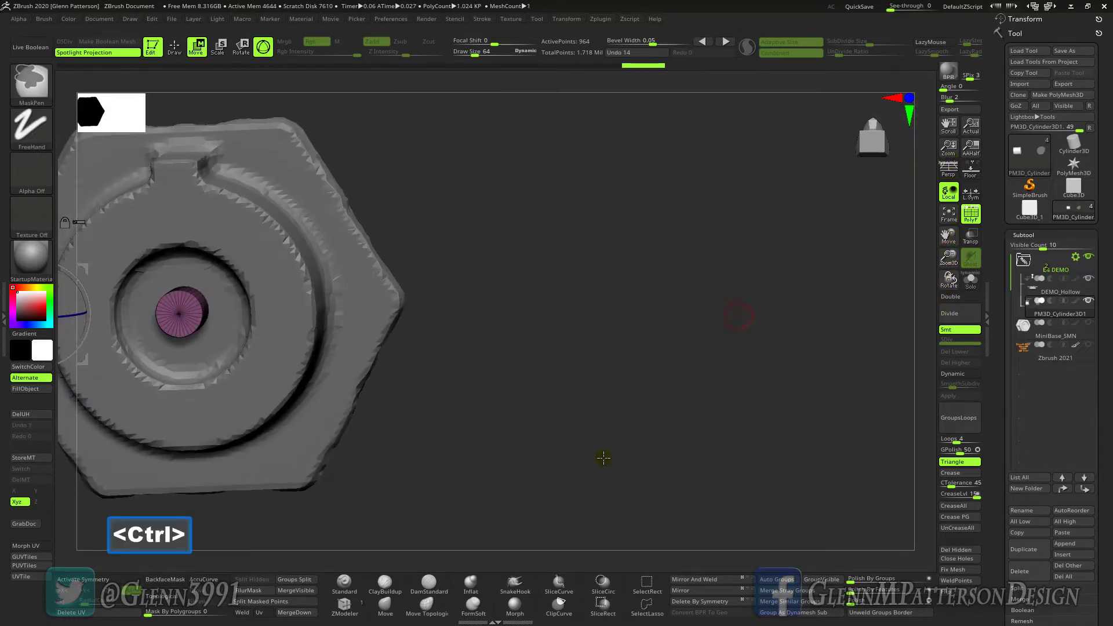
- Frame the base near front-on, then Mirror And Weld the side cylinder across X
right_click_drag(597, 455, 599, 527, "ctrl")
left_click_drag(949, 235, 986, 250)
right_click_drag(761, 340, 738, 298)
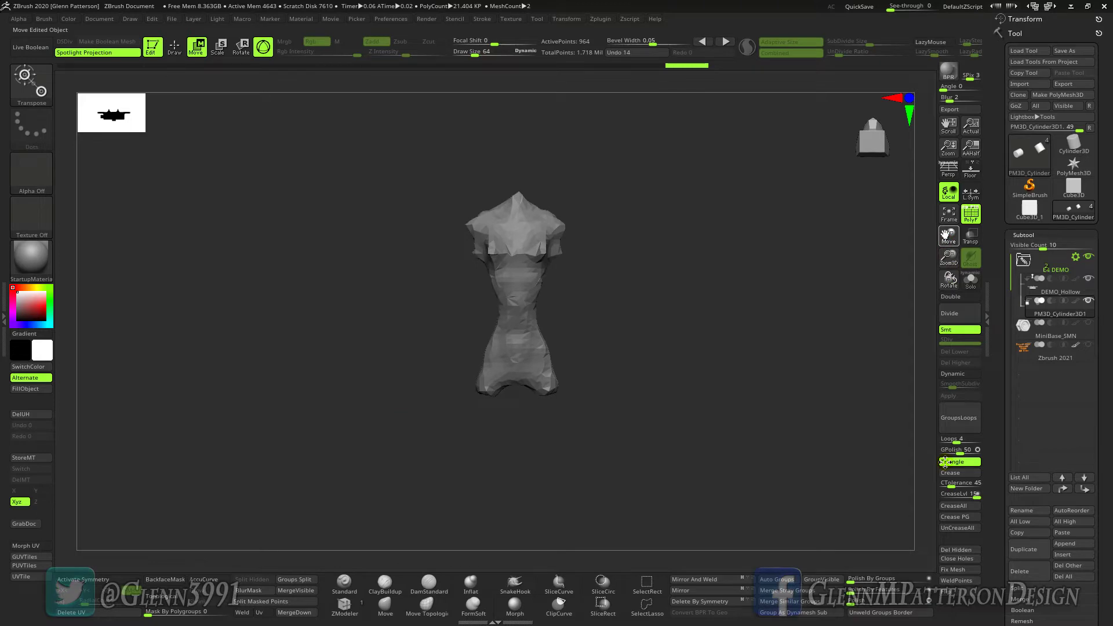
right_click_drag(945, 462, 930, 353, "alt")
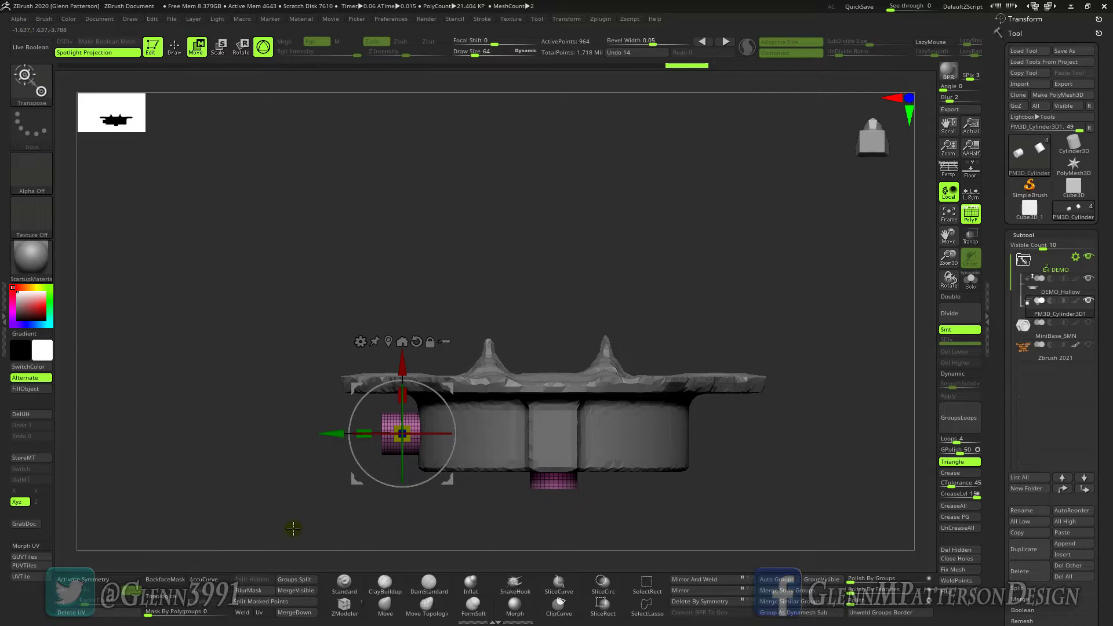
left_click(709, 580)
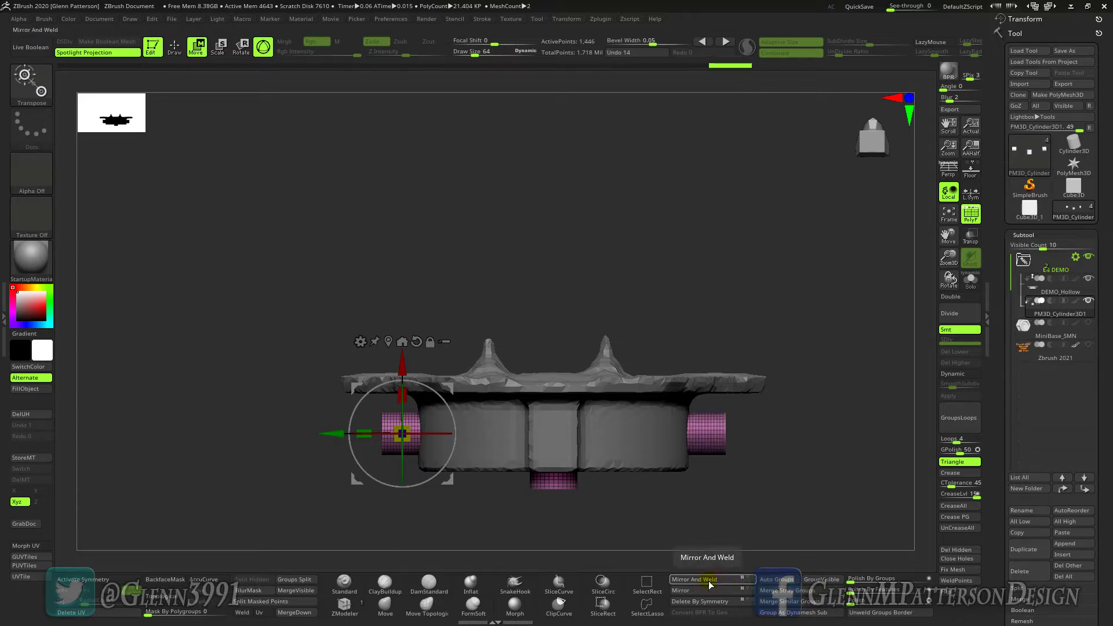
left_click_drag(728, 531, 735, 459)
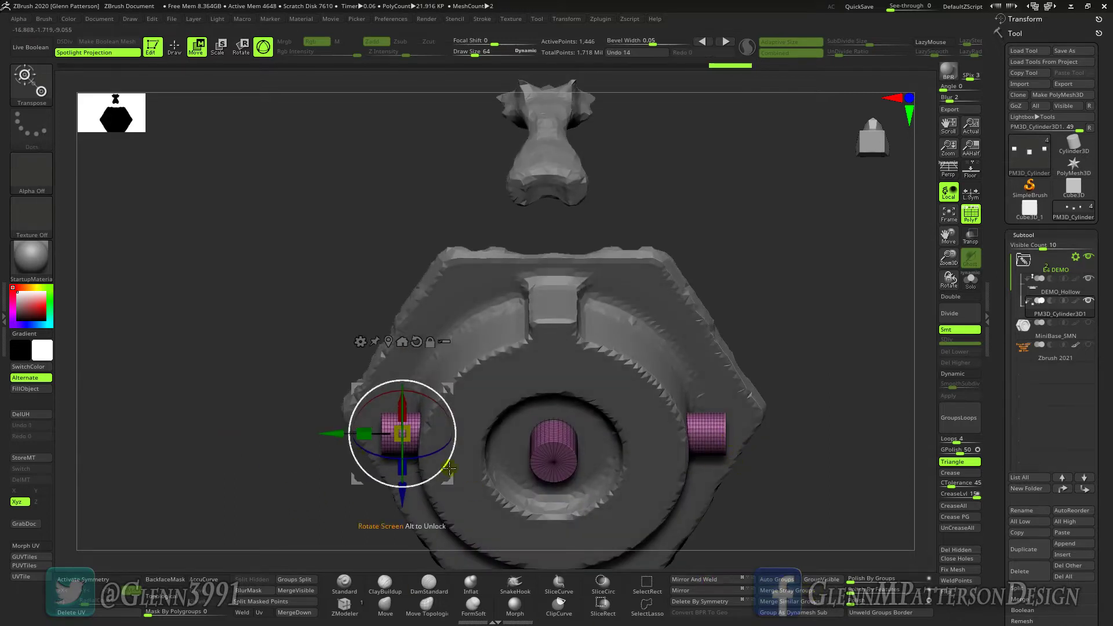
left_click_drag(616, 430, 614, 520)
left_click_drag(945, 238, 1033, 289)
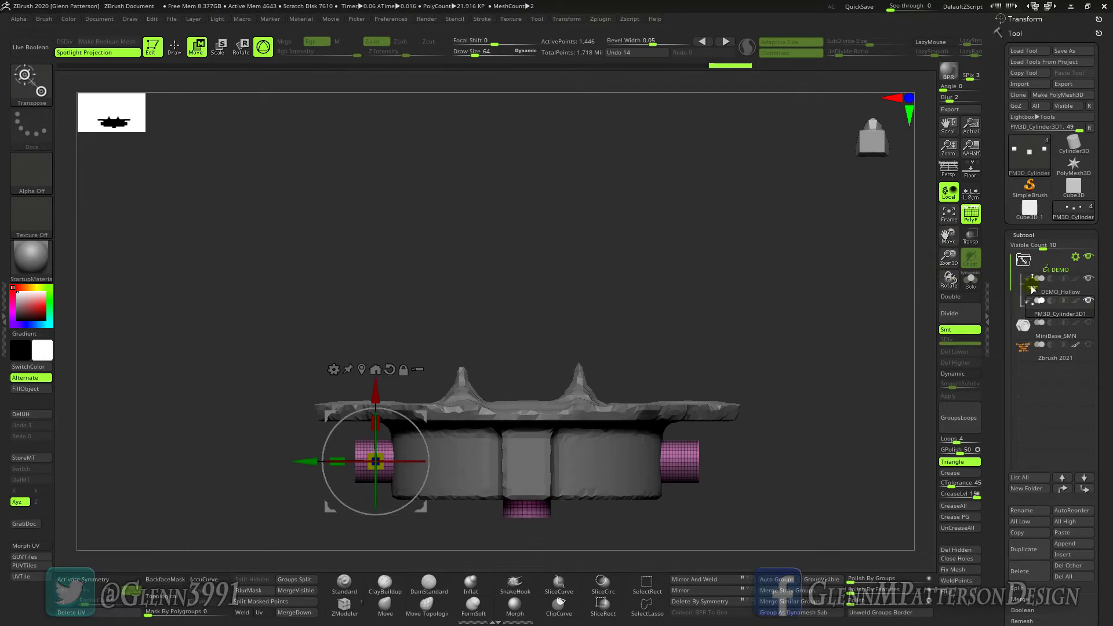
- On DEMO_Hollow, mask the figure, reveal all parts, close holes, then Del Hidden
left_click(1080, 285)
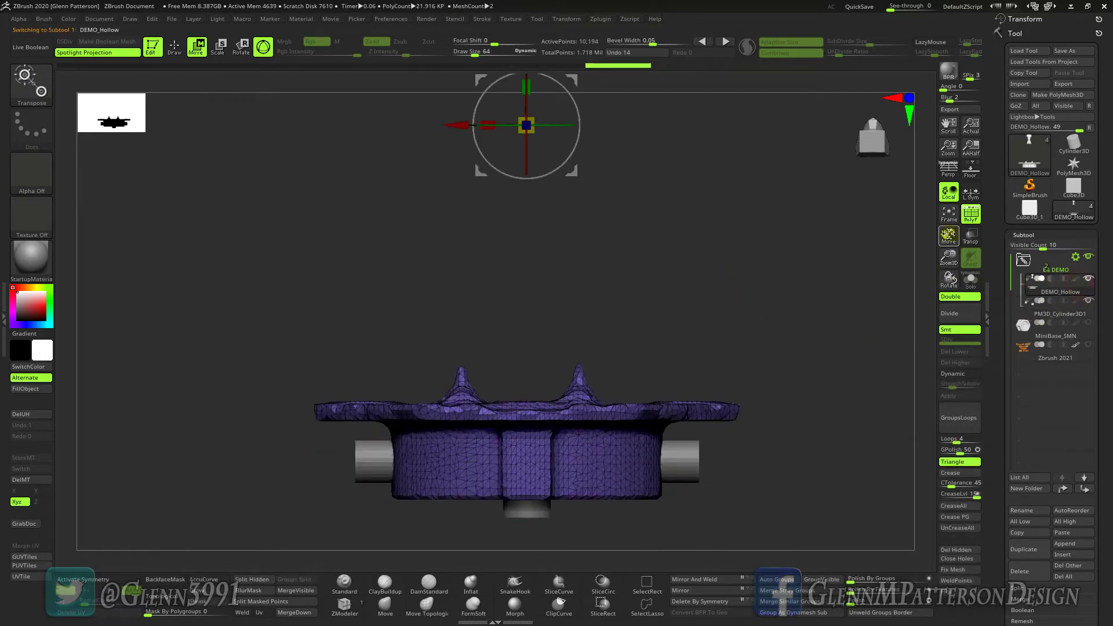
mouse_move(948, 234)
left_mouse_down()
mouse_move(970, 330)
mouse_move(950, 537)
left_mouse_up()
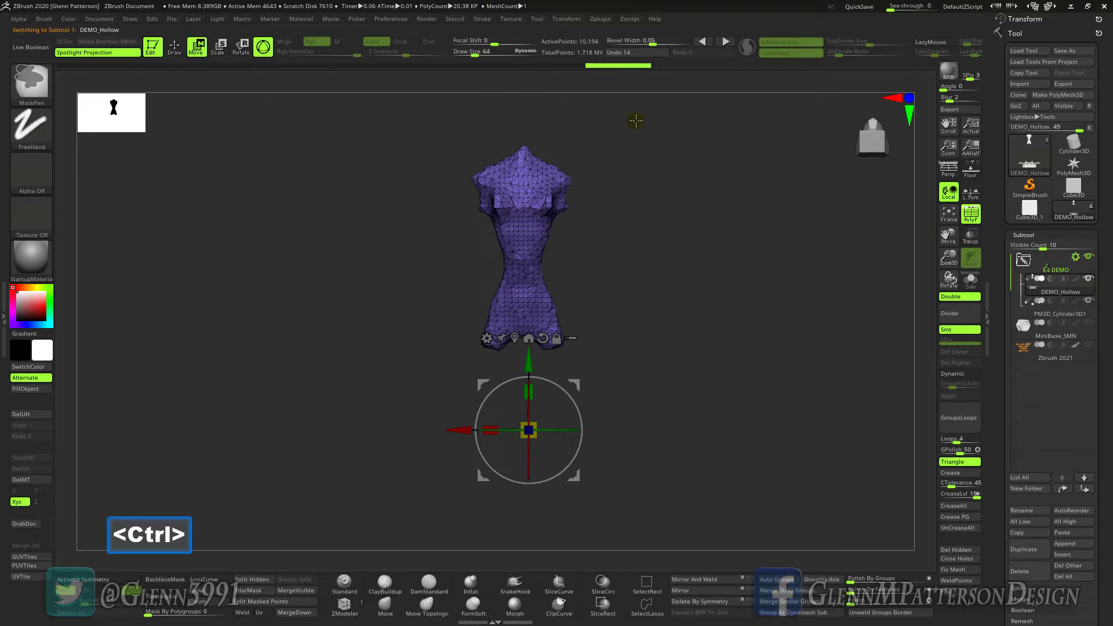
mouse_move(636, 120)
left_mouse_down("ctrl")
mouse_move(436, 280)
mouse_move(413, 394)
mouse_move(427, 377)
left_mouse_up("ctrl")
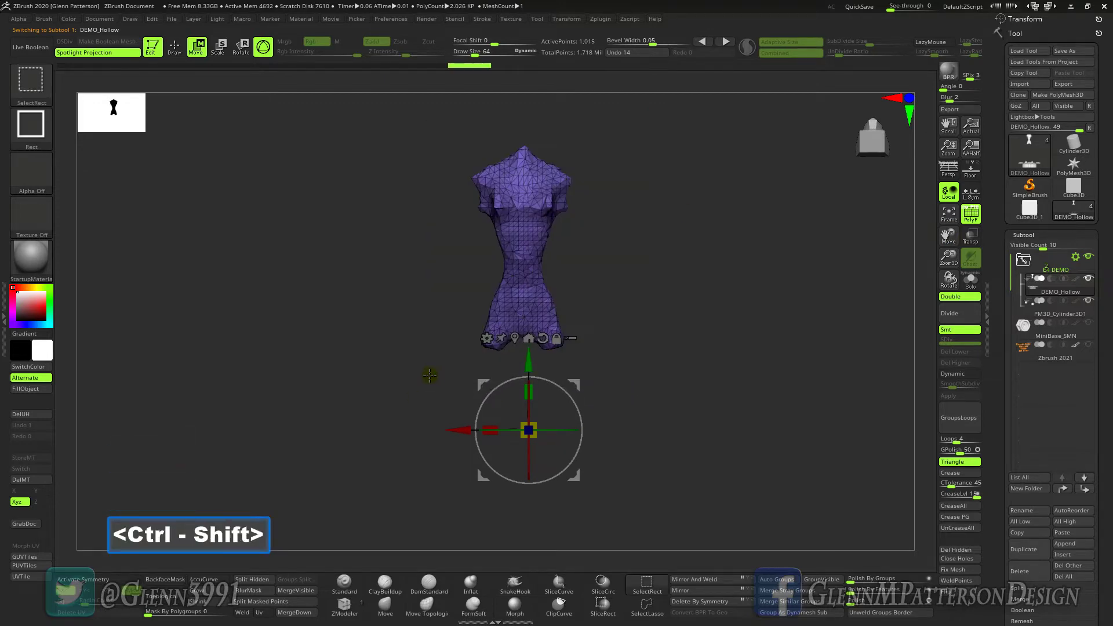
left_click(949, 213)
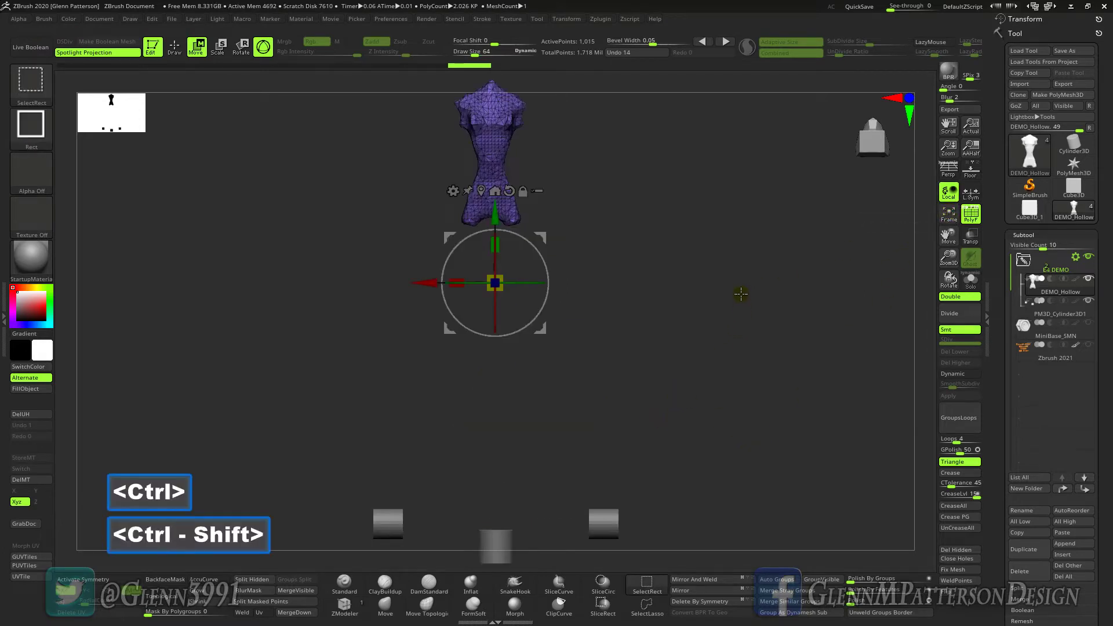
left_click_drag(738, 276, 823, 364, "ctrl+shift")
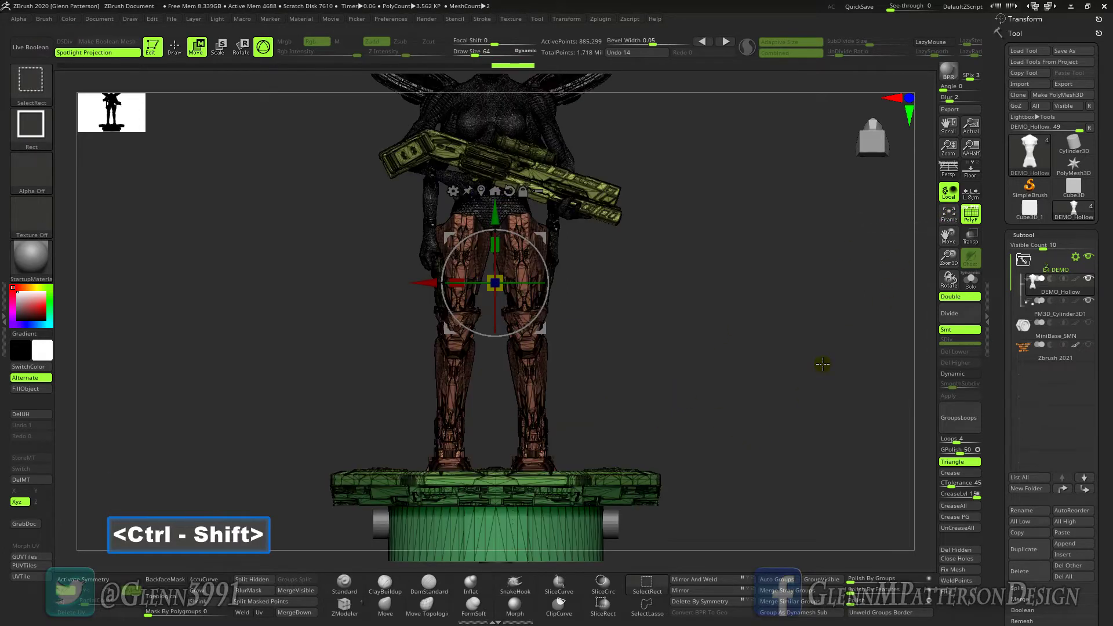
left_click(823, 363, "ctrl+shift")
key("ctrl")
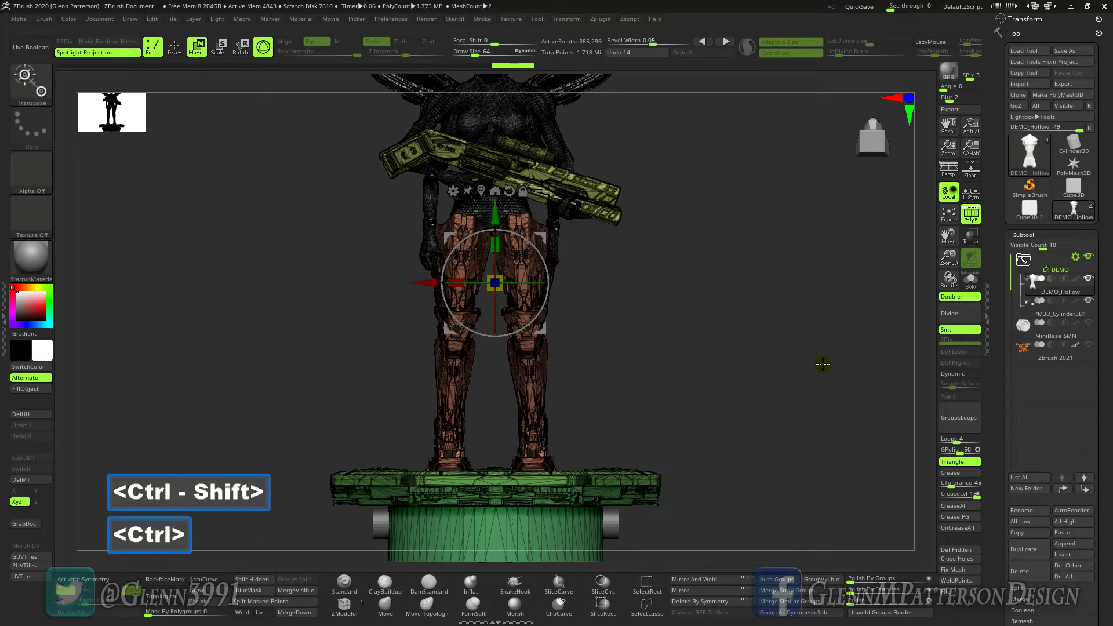
left_click(958, 550)
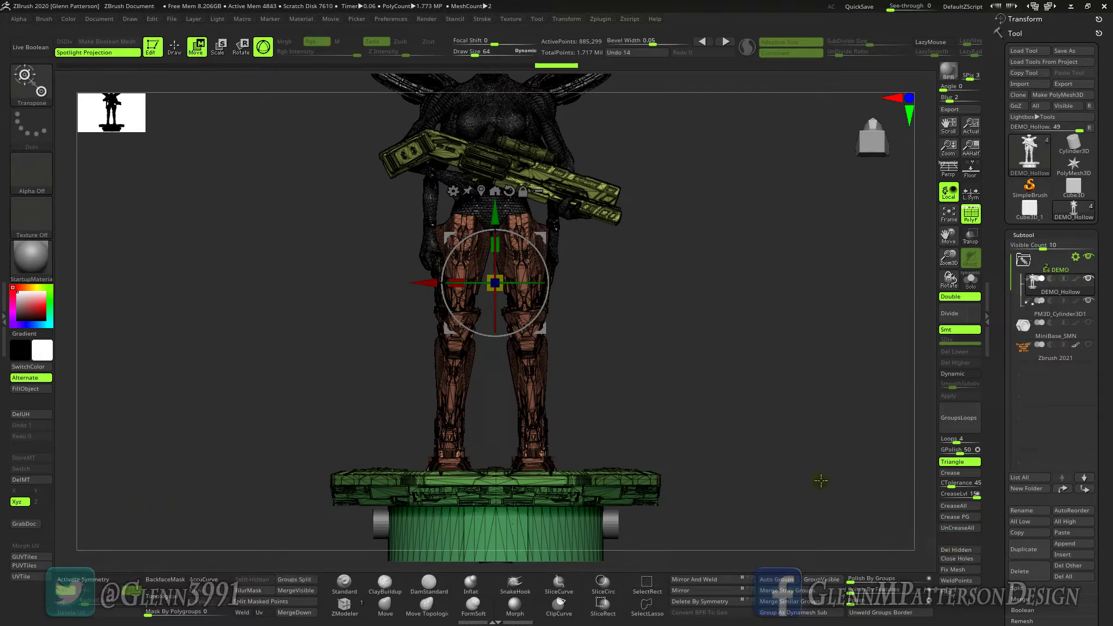
- Orbit, zoom and pan around DEMO_Hollow's figure, gun and hex base, including its underside
left_click_drag(824, 482, 777, 493)
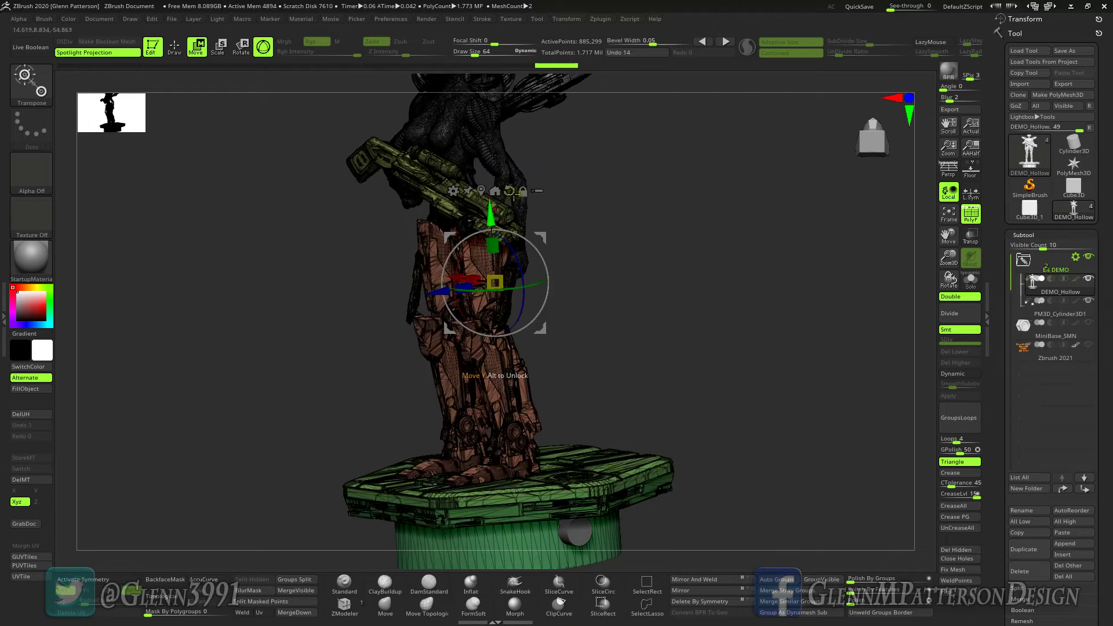
left_click_drag(729, 267, 736, 343)
left_click_drag(949, 255, 977, 360)
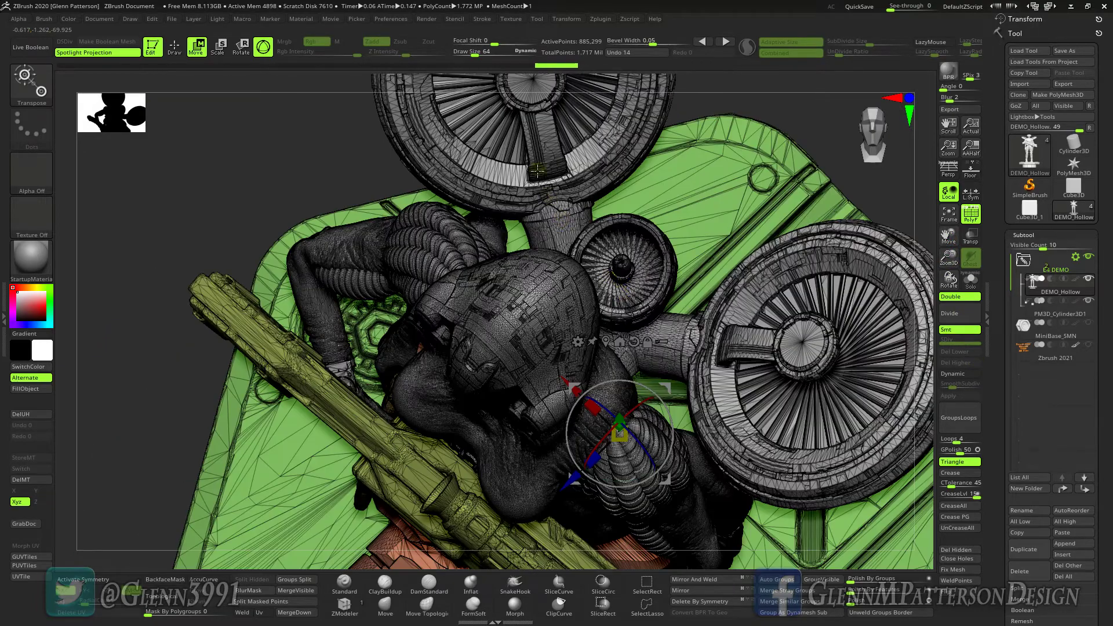
right_click_drag(537, 170, 525, 108)
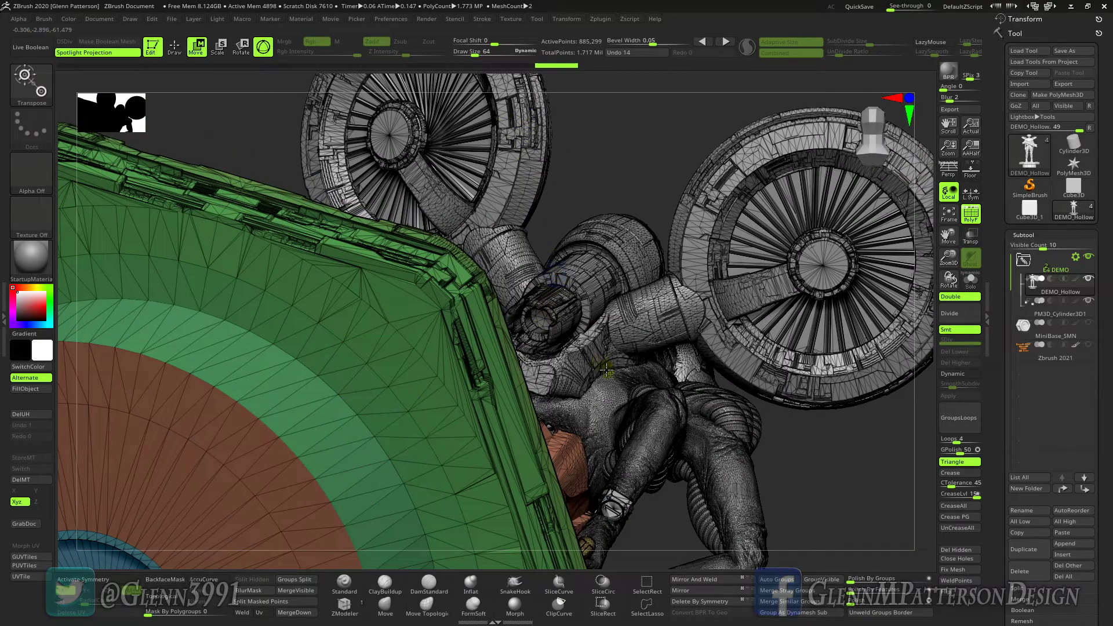
right_click_drag(607, 370, 672, 418)
left_click(949, 215)
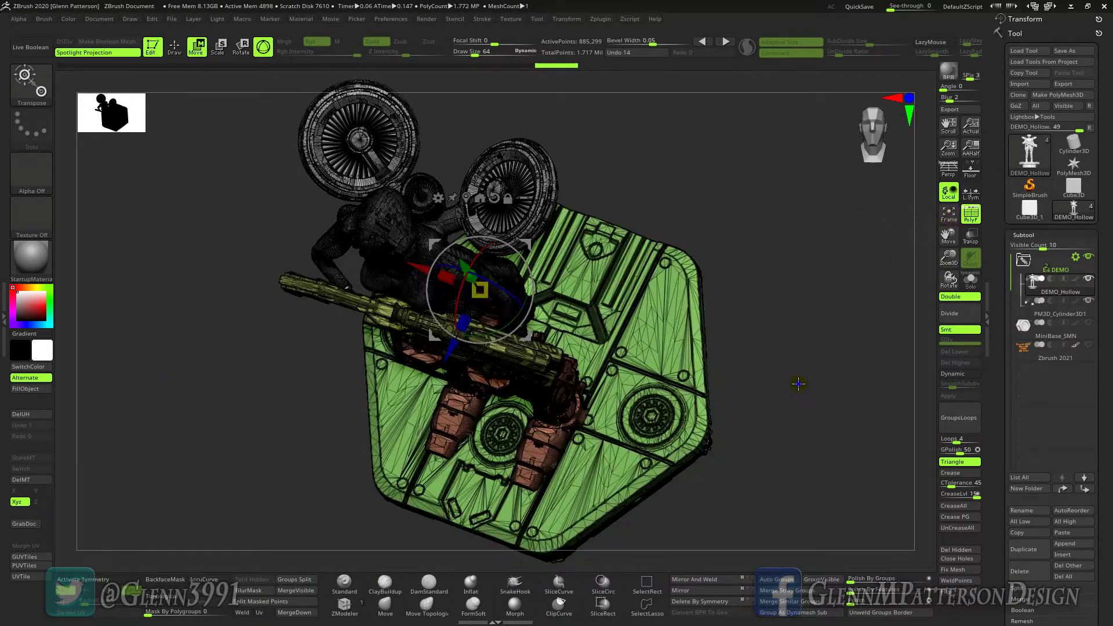
right_click_drag(800, 378, 898, 307)
left_click_drag(950, 236, 979, 160)
mouse_move(750, 469)
left_mouse_down()
mouse_move(776, 406)
mouse_move(753, 425)
mouse_move(740, 469)
left_mouse_up()
- Turn off PolyF, select PM3D_Cylinder3D1 and enable Live Boolean to preview drain holes
left_click(968, 219)
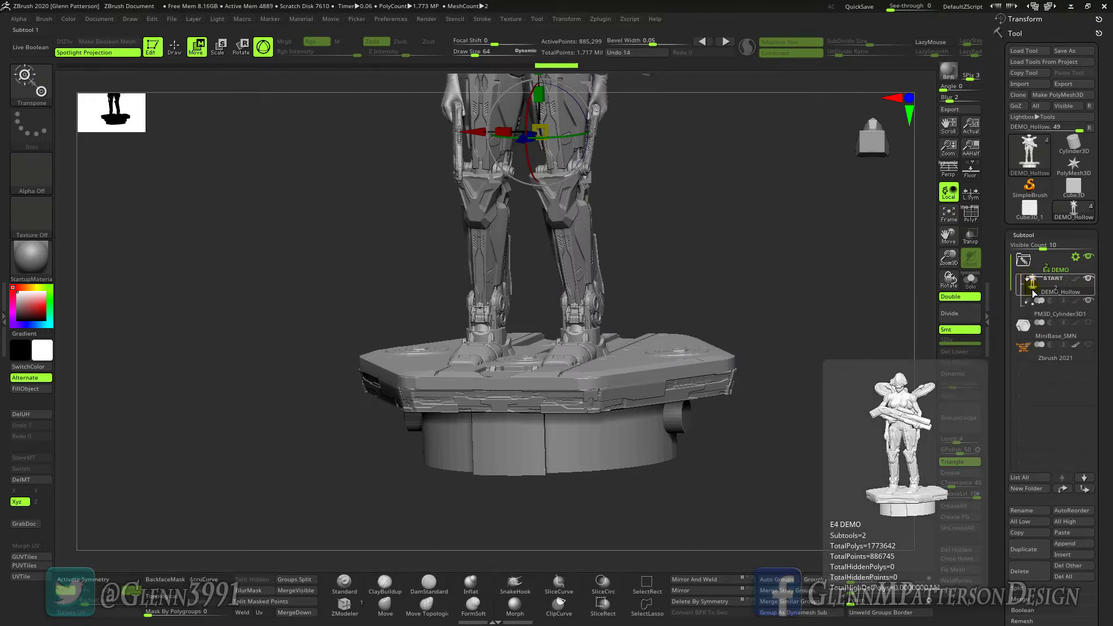
left_click(1049, 307)
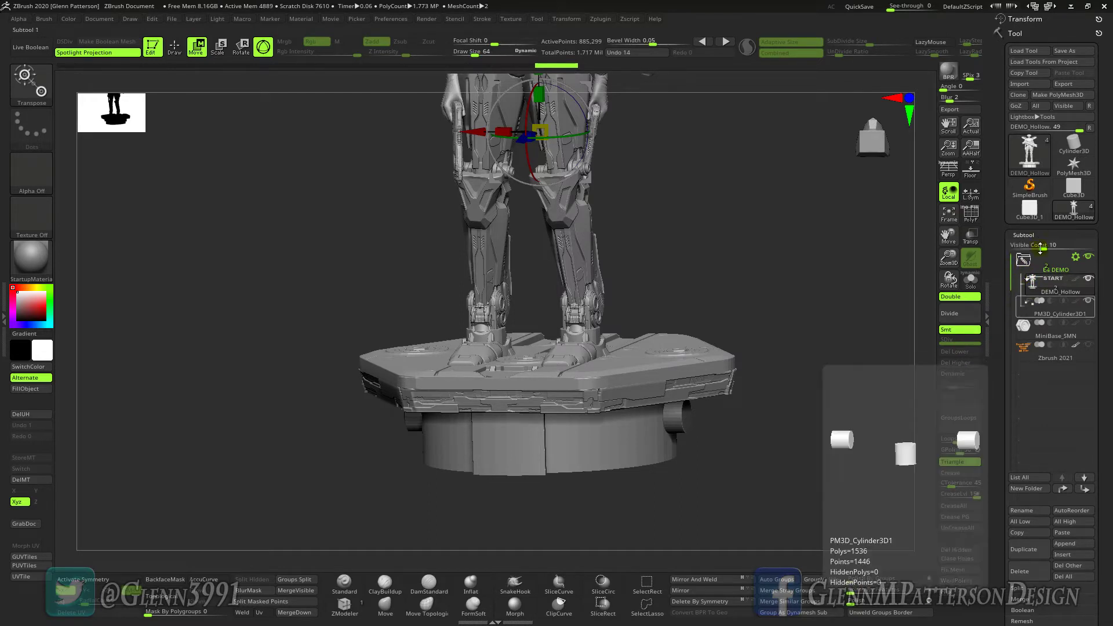
left_click(26, 50)
left_click_drag(778, 499, 904, 429)
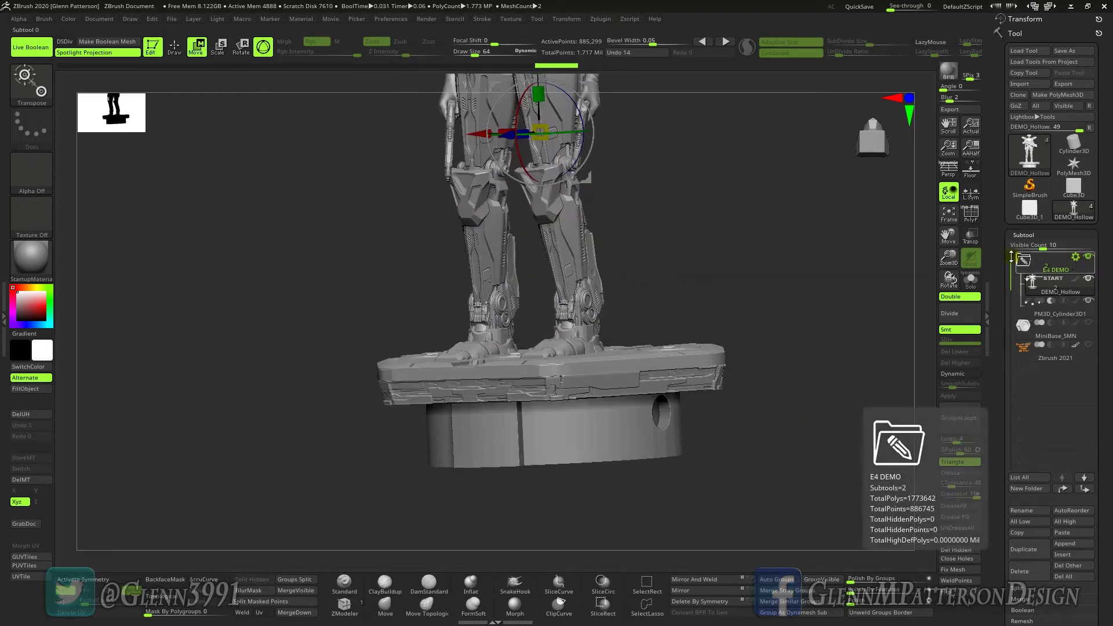
- Bake the subtool folder with Boolean Folder into a new UMesh_DEMO_Hollow mesh
left_click(949, 212)
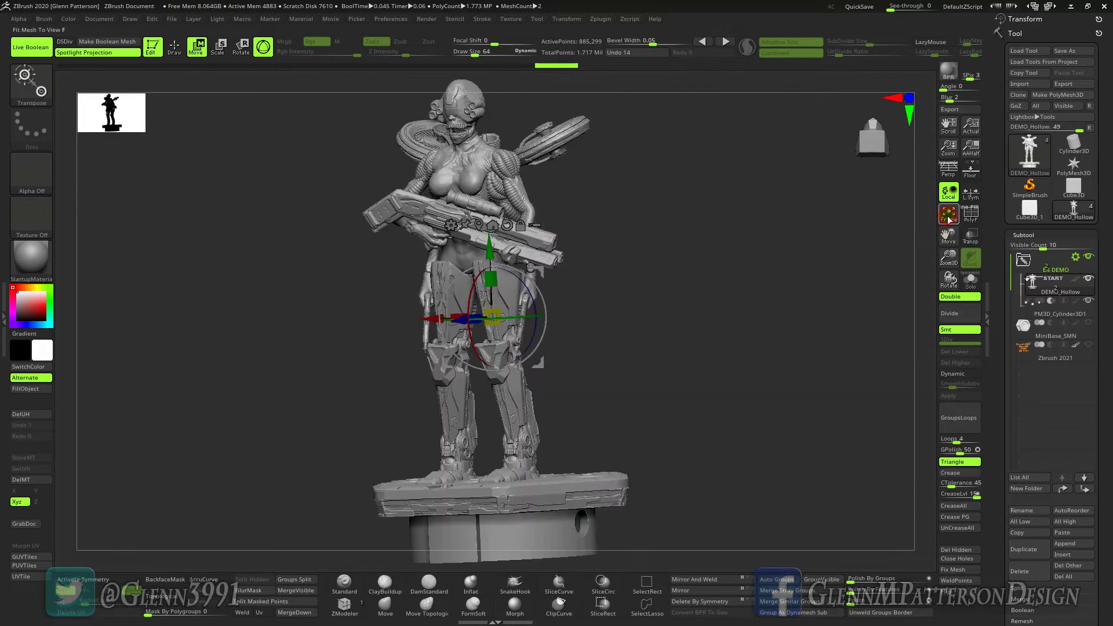
left_click(1076, 257)
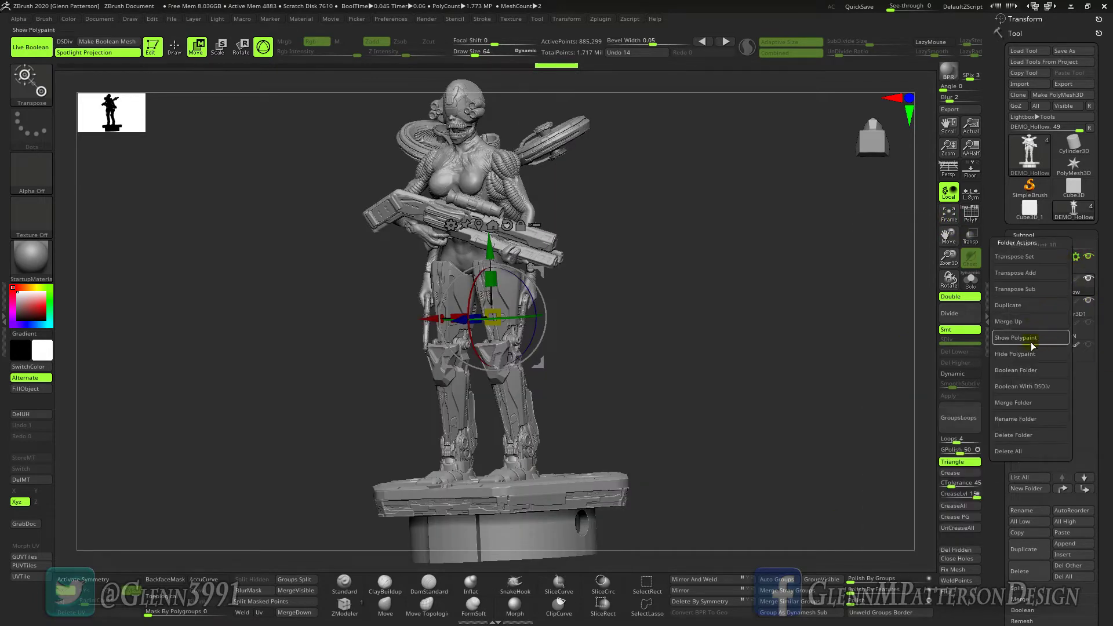
left_click(1021, 376)
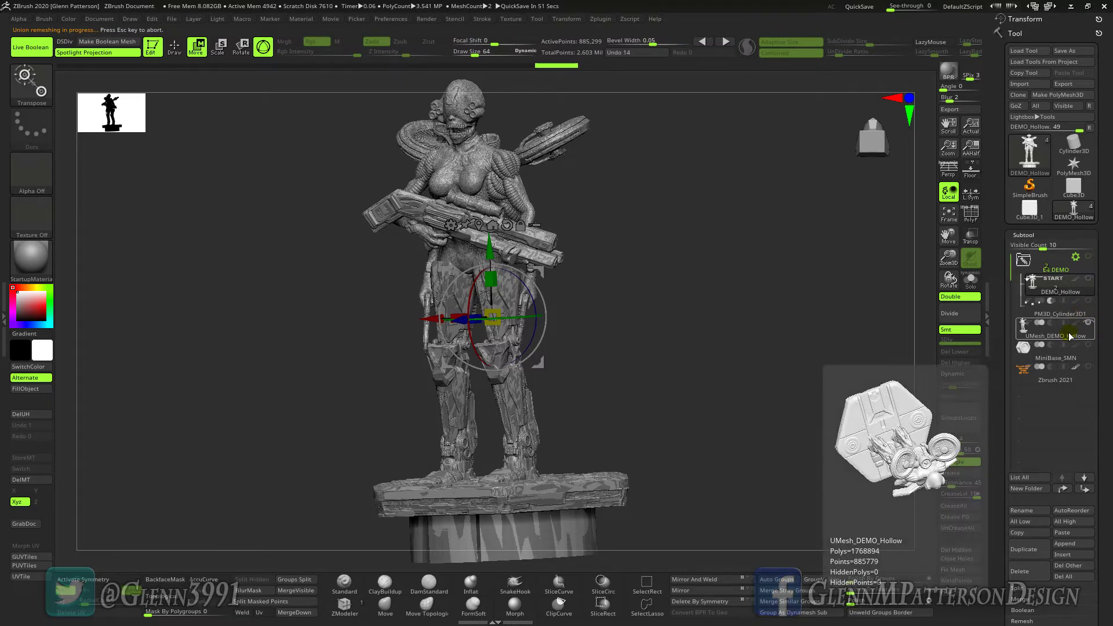
- Solo the UMesh_DEMO_Hollow subtool and orbit around it to check the base's drain holes
left_click(1071, 337)
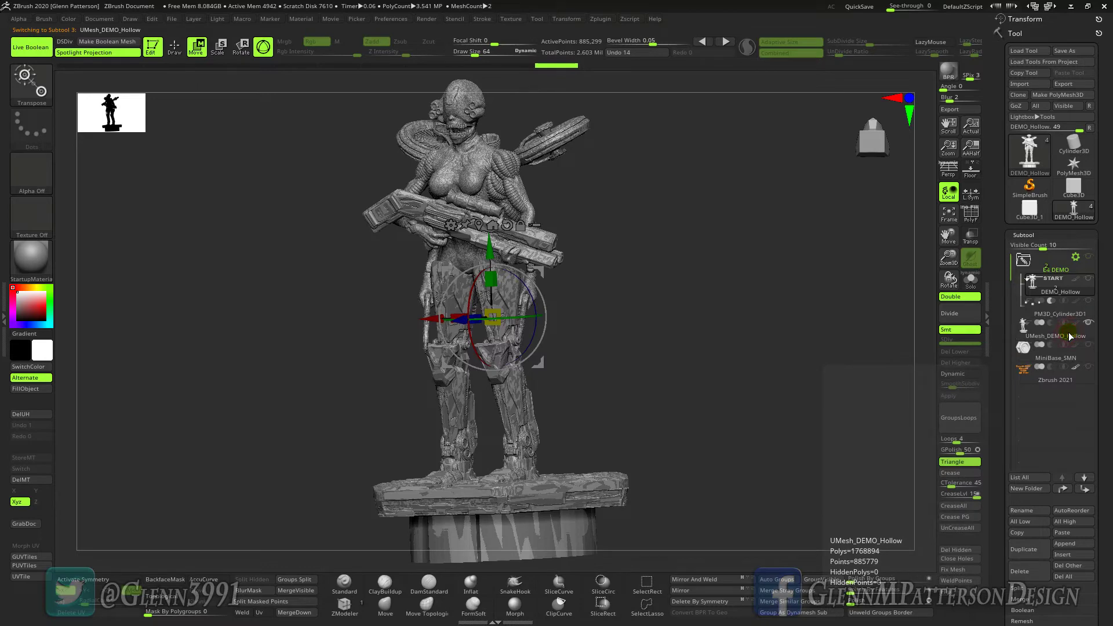
left_click(972, 283)
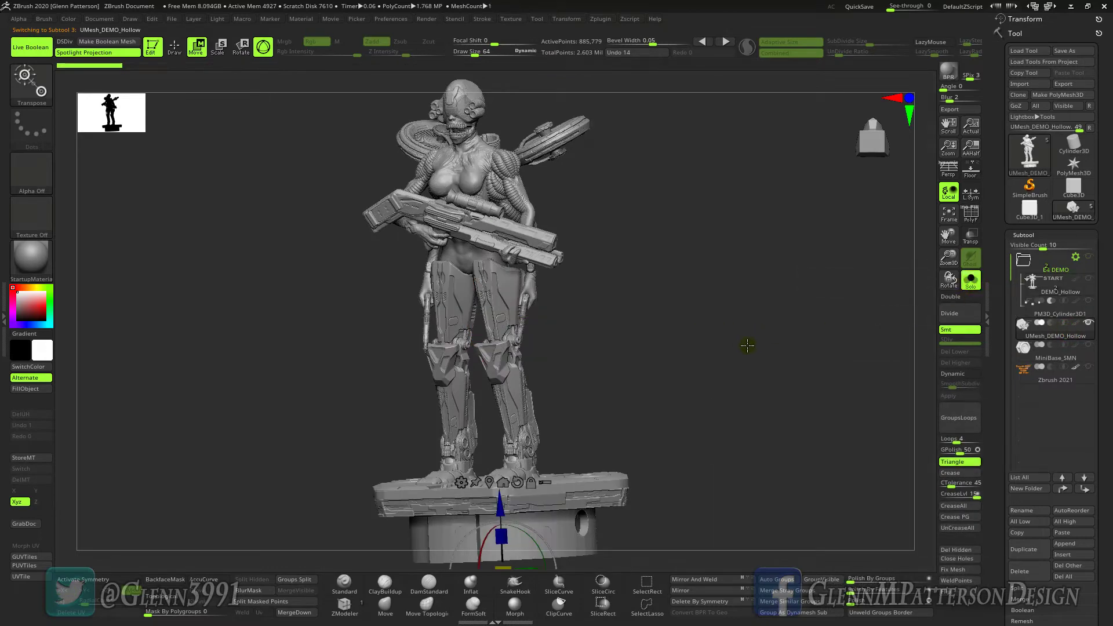
mouse_move(750, 372)
left_mouse_down()
mouse_move(746, 238)
mouse_move(823, 318)
mouse_move(827, 358)
mouse_move(788, 385)
mouse_move(758, 346)
mouse_move(726, 350)
mouse_move(772, 355)
left_mouse_up()
left_click_drag(795, 401, 848, 348, "alt")
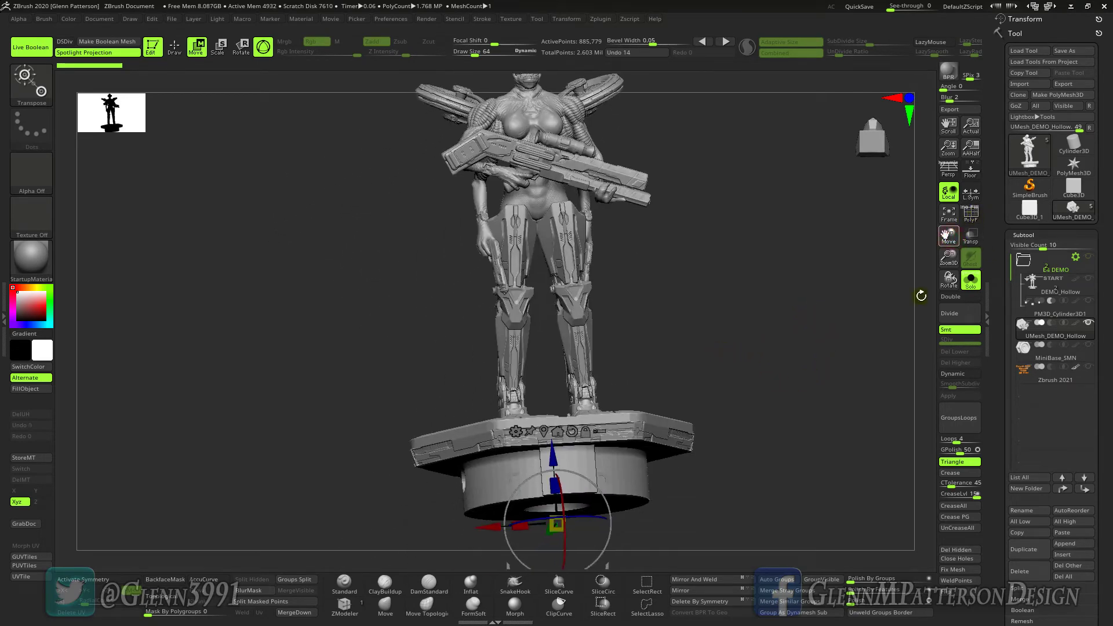
mouse_move(758, 489)
left_mouse_down()
mouse_move(729, 492)
mouse_move(713, 423)
mouse_move(755, 415)
mouse_move(764, 471)
mouse_move(800, 505)
mouse_move(744, 507)
mouse_move(746, 531)
mouse_move(790, 525)
mouse_move(757, 556)
mouse_move(757, 587)
mouse_move(756, 484)
mouse_move(793, 481)
mouse_move(765, 545)
left_mouse_up()
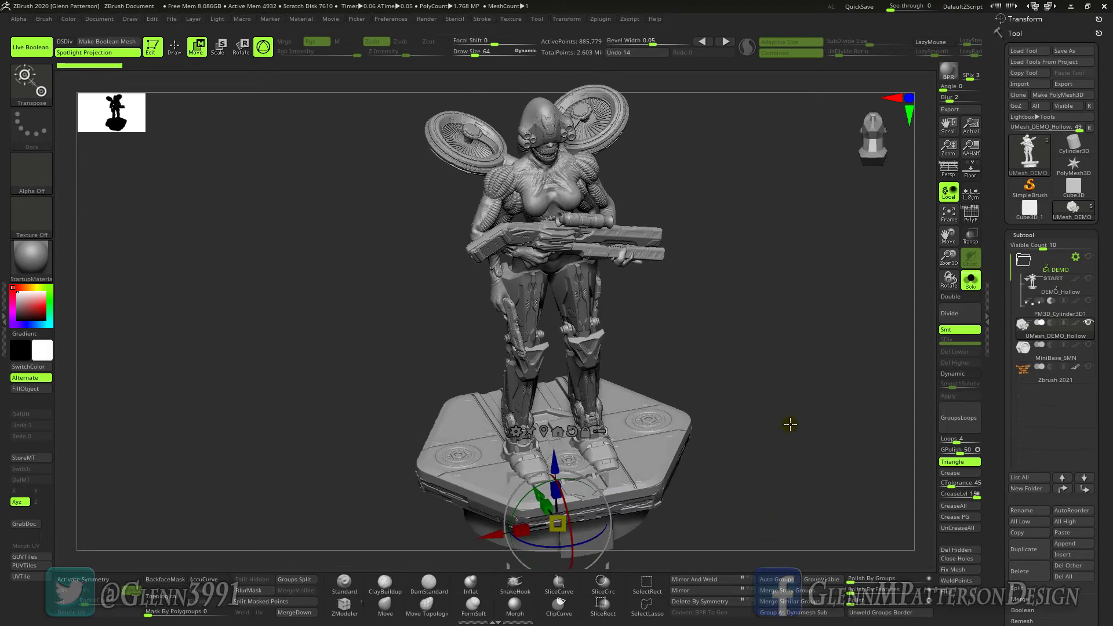
mouse_move(791, 422)
left_mouse_down()
mouse_move(776, 468)
mouse_move(755, 385)
mouse_move(813, 370)
mouse_move(788, 415)
mouse_move(796, 410)
left_mouse_up()
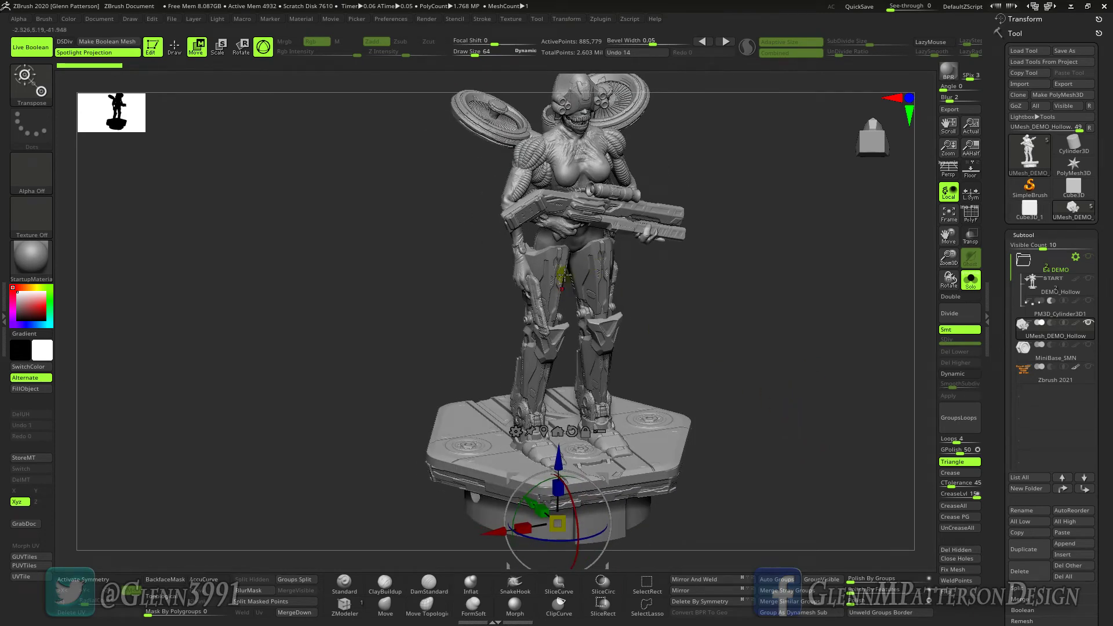
mouse_move(780, 446)
left_mouse_down()
mouse_move(771, 422)
mouse_move(753, 418)
mouse_move(850, 426)
mouse_move(807, 450)
mouse_move(757, 406)
mouse_move(819, 451)
mouse_move(781, 427)
mouse_move(736, 428)
mouse_move(748, 443)
mouse_move(802, 428)
left_mouse_up()
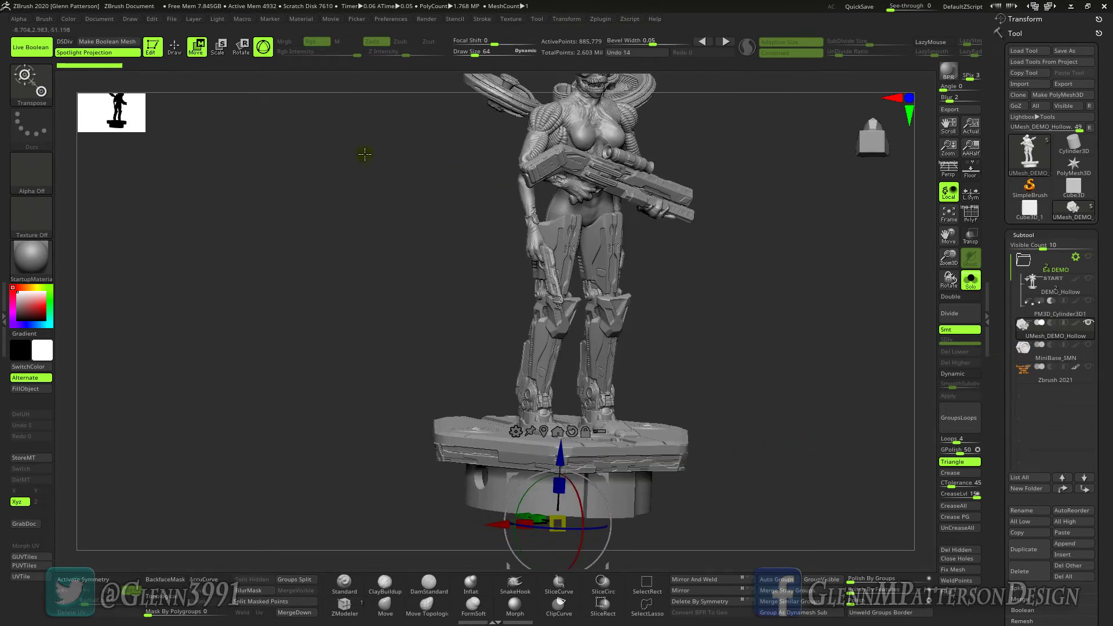
left_click(174, 51)
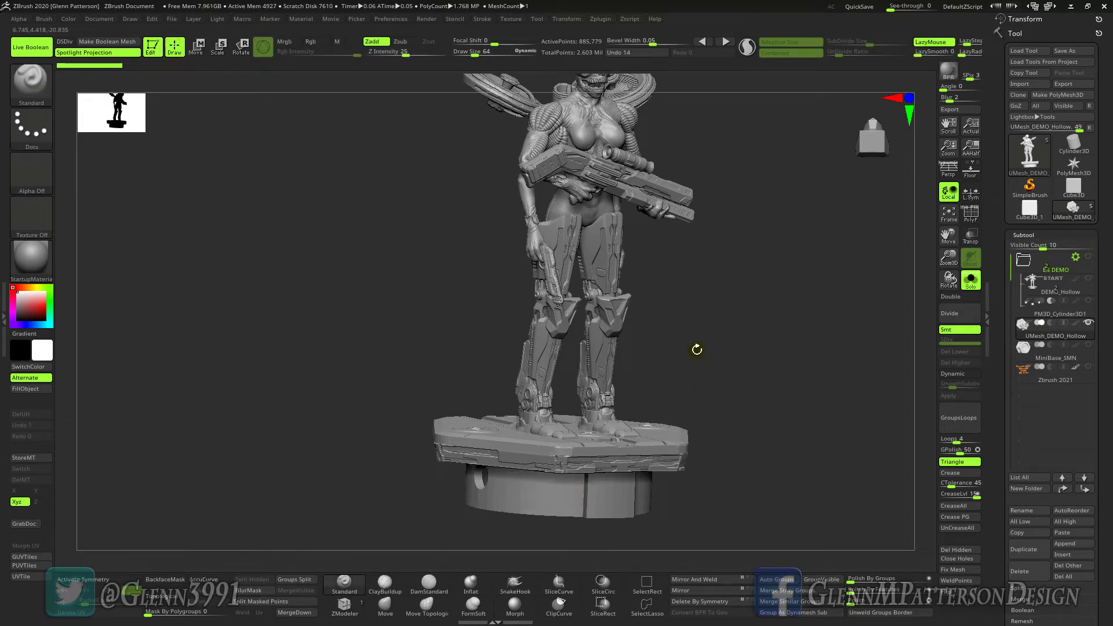
- Isolate a stray piece near the base and delete the hidden geometry
left_click_drag(722, 411, 671, 448, "ctrl+shift")
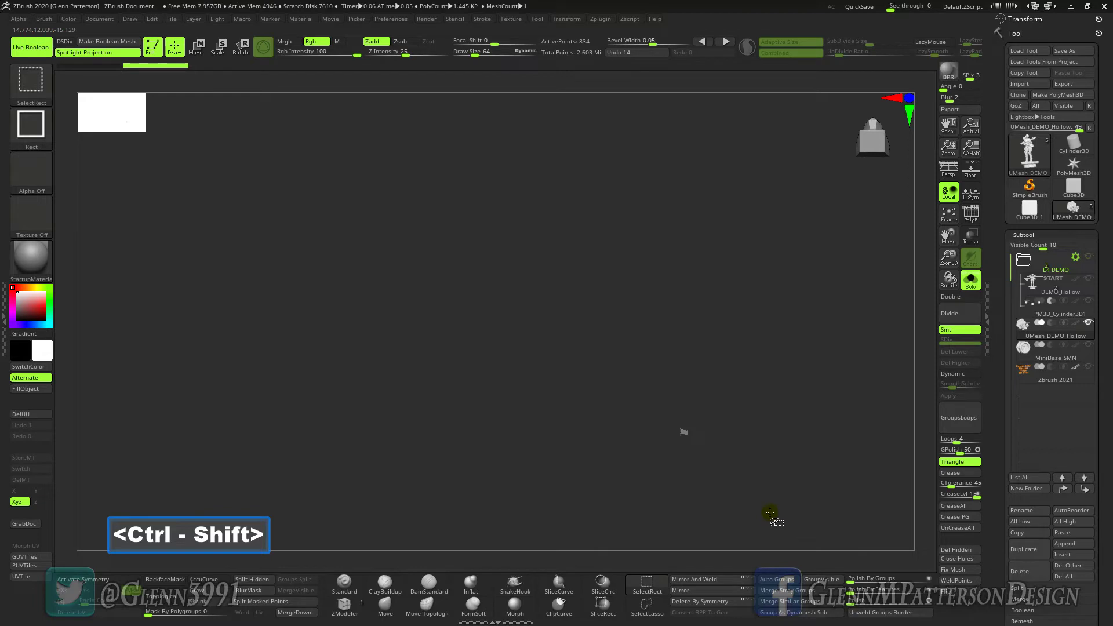
key("ctrl+shift+a")
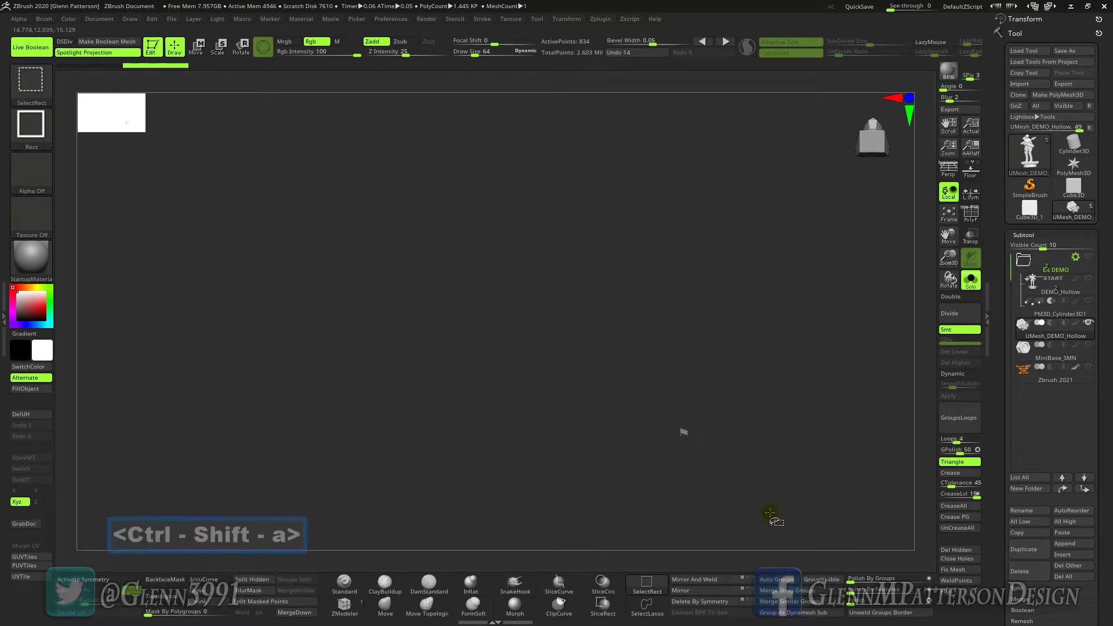
left_click(956, 550)
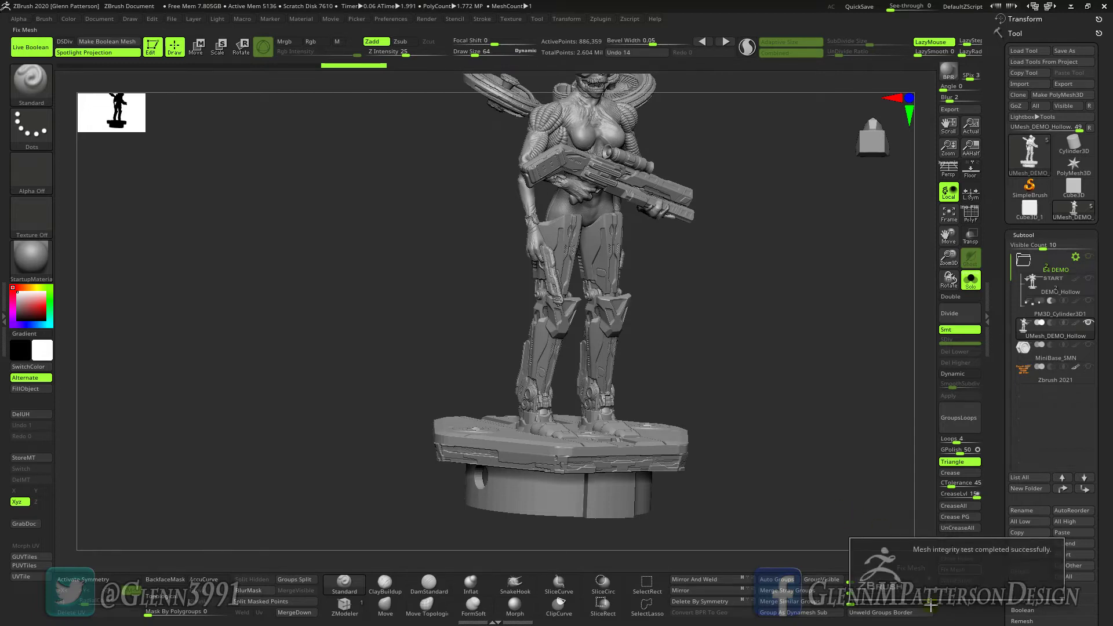
- Close the mesh's holes, run Fix Mesh, and delete hidden bits near the left arm
key("ctrl+shift")
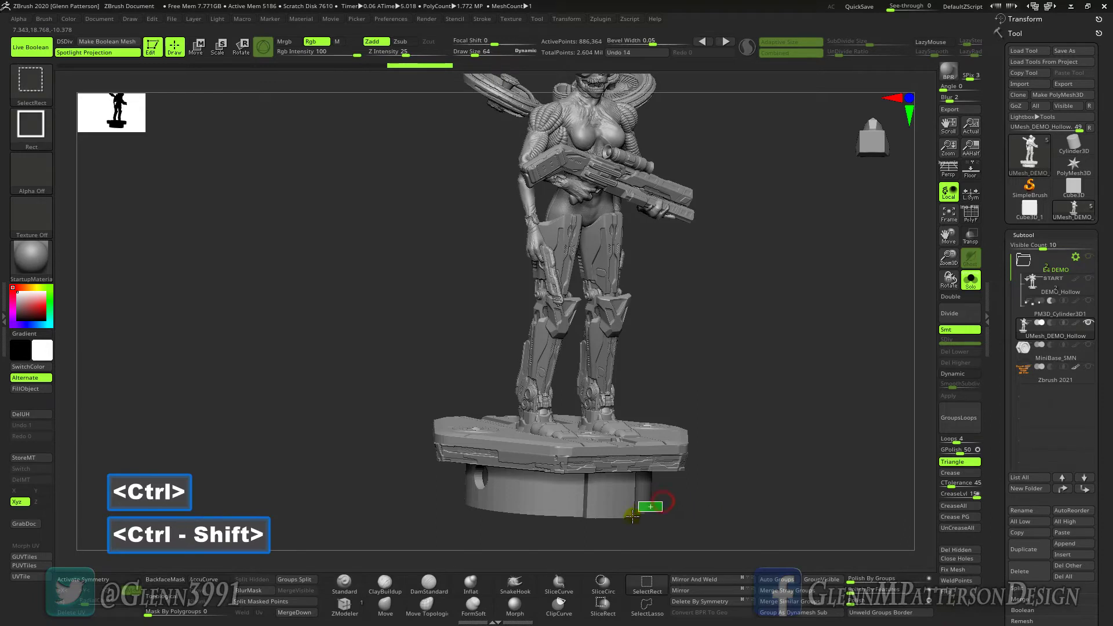
left_click_drag(632, 516, 633, 516, "ctrl+shift")
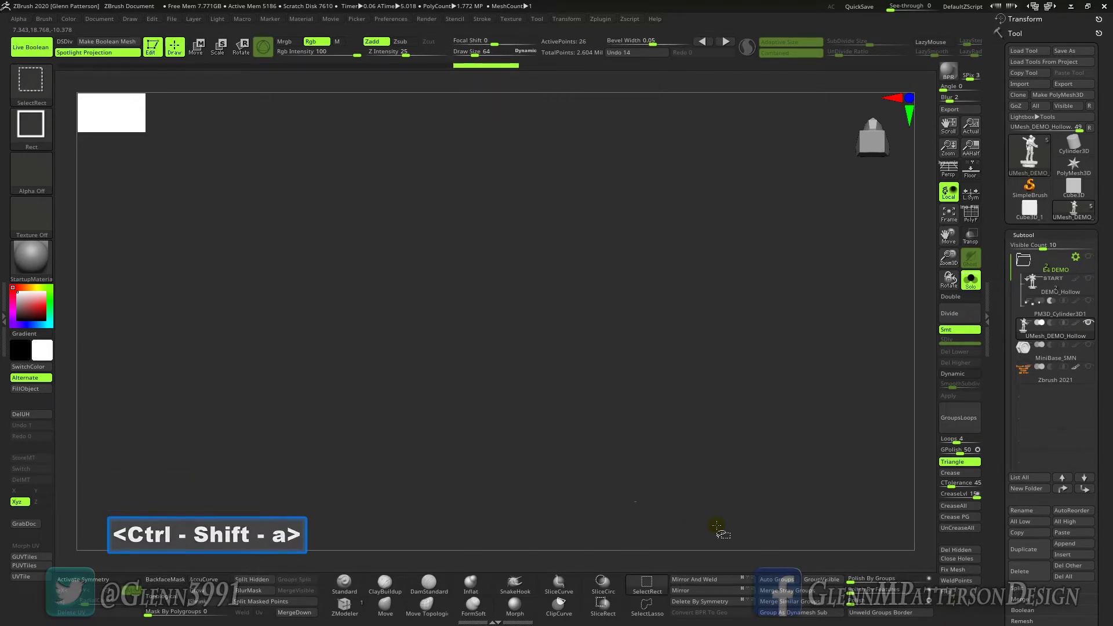
left_click(957, 559)
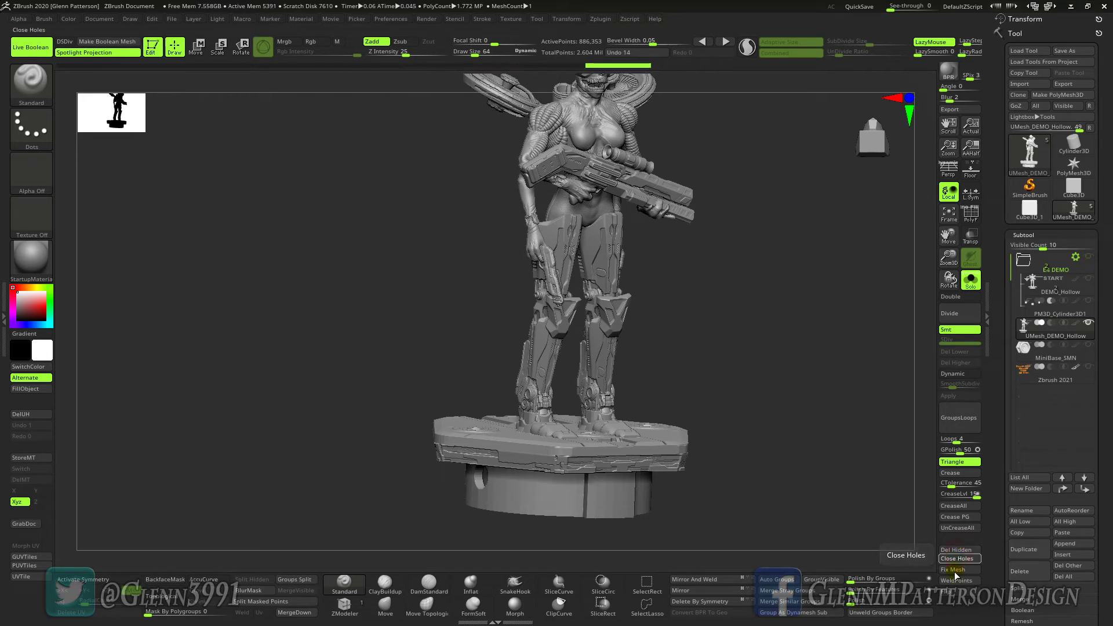
left_click(954, 571)
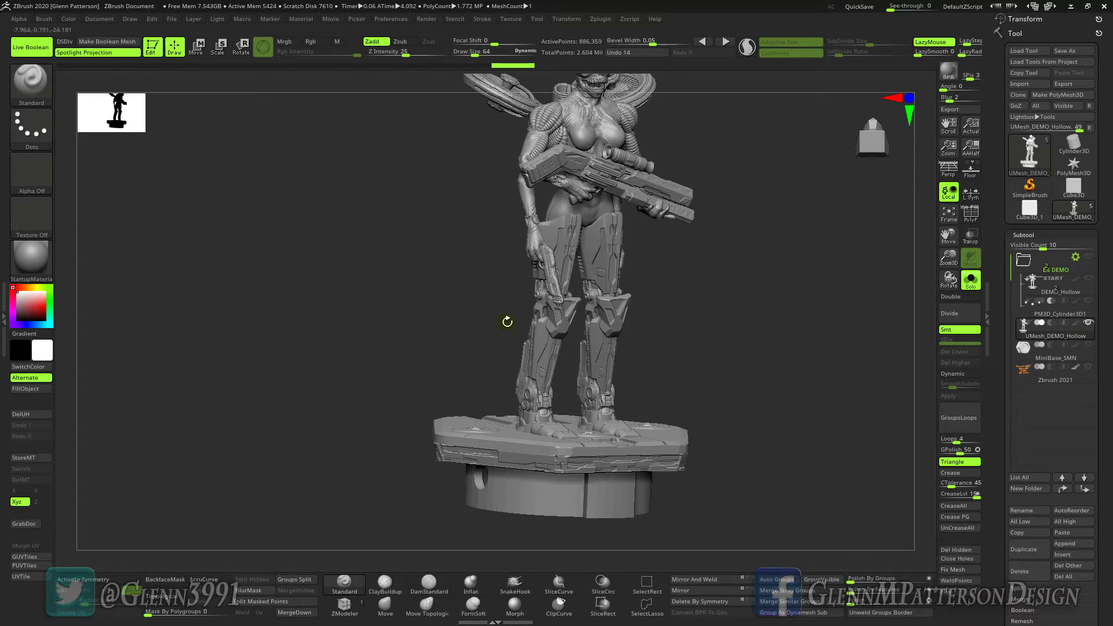
left_click_drag(477, 200, 532, 245, "ctrl+shift")
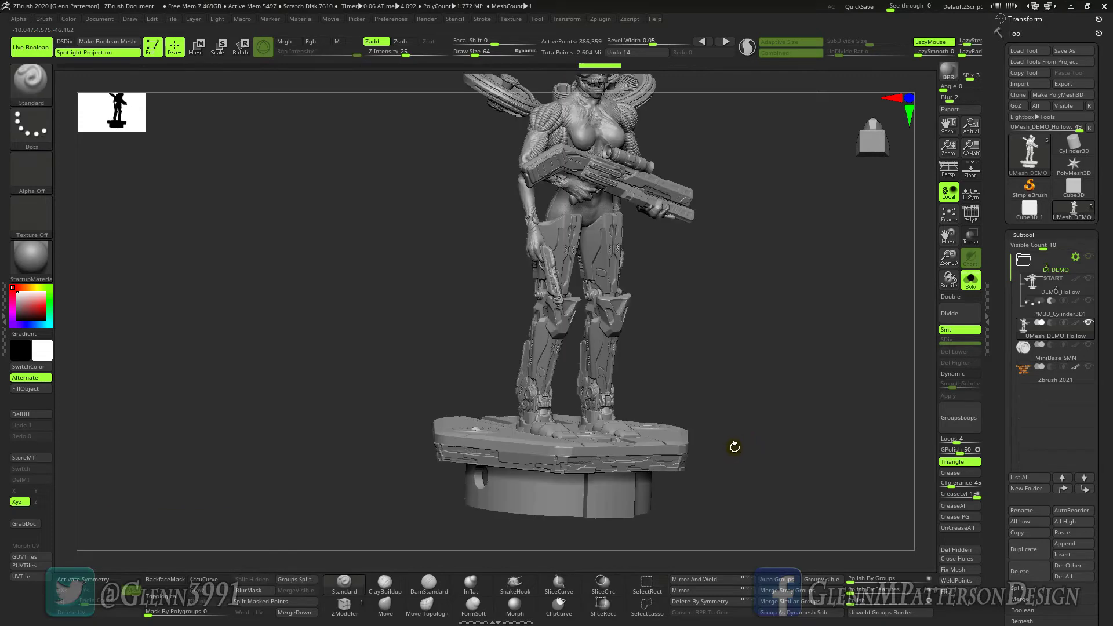
left_click(945, 551)
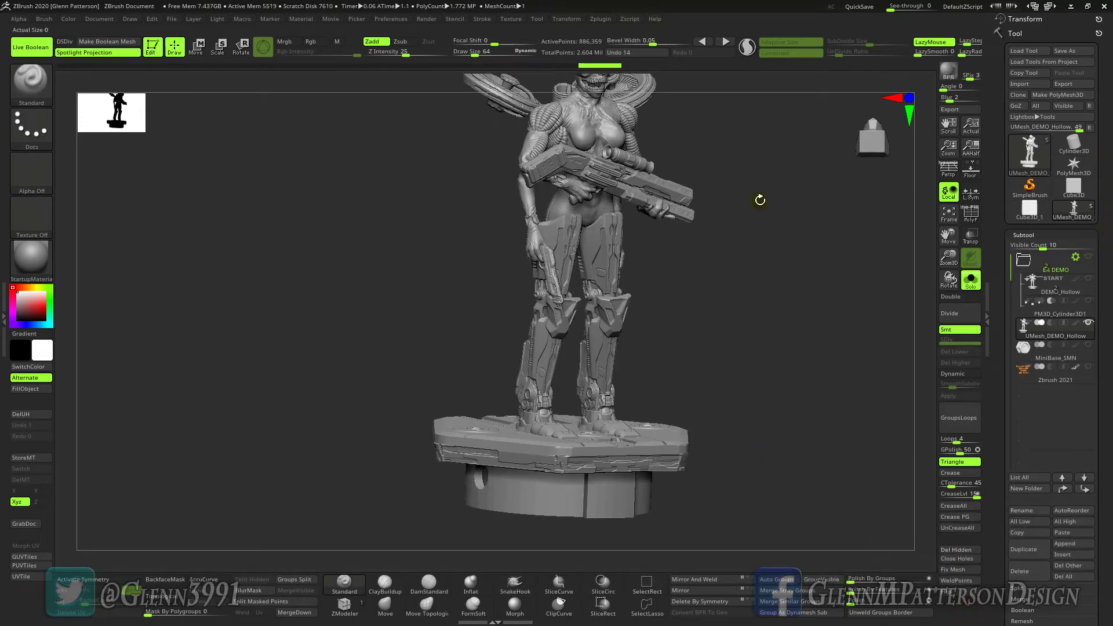
left_click_drag(762, 317, 734, 313, "shift")
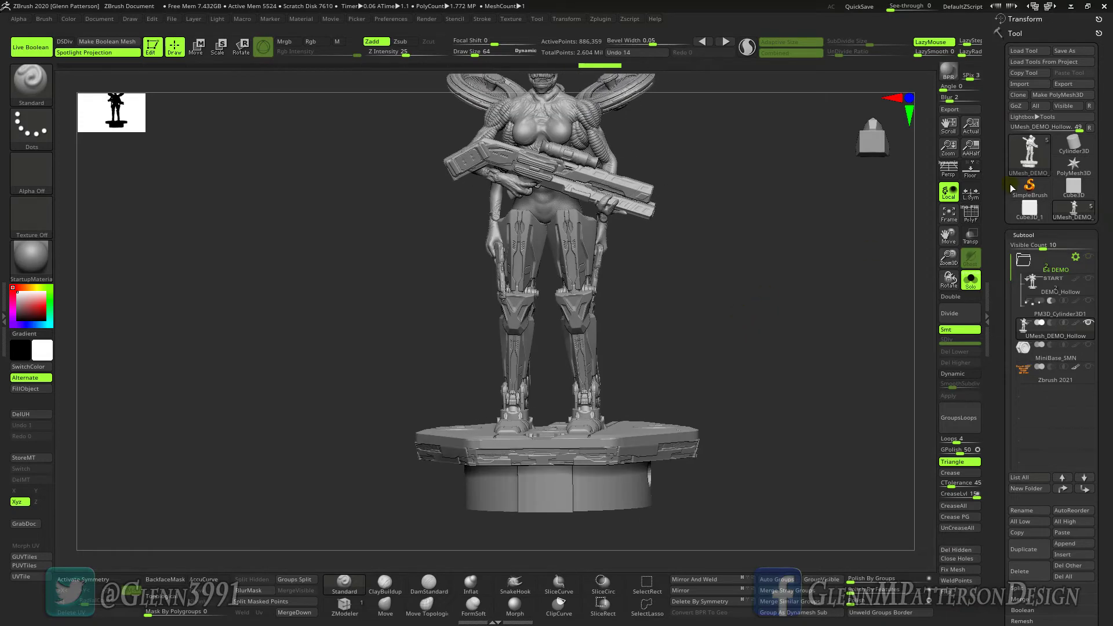
left_click(1070, 85)
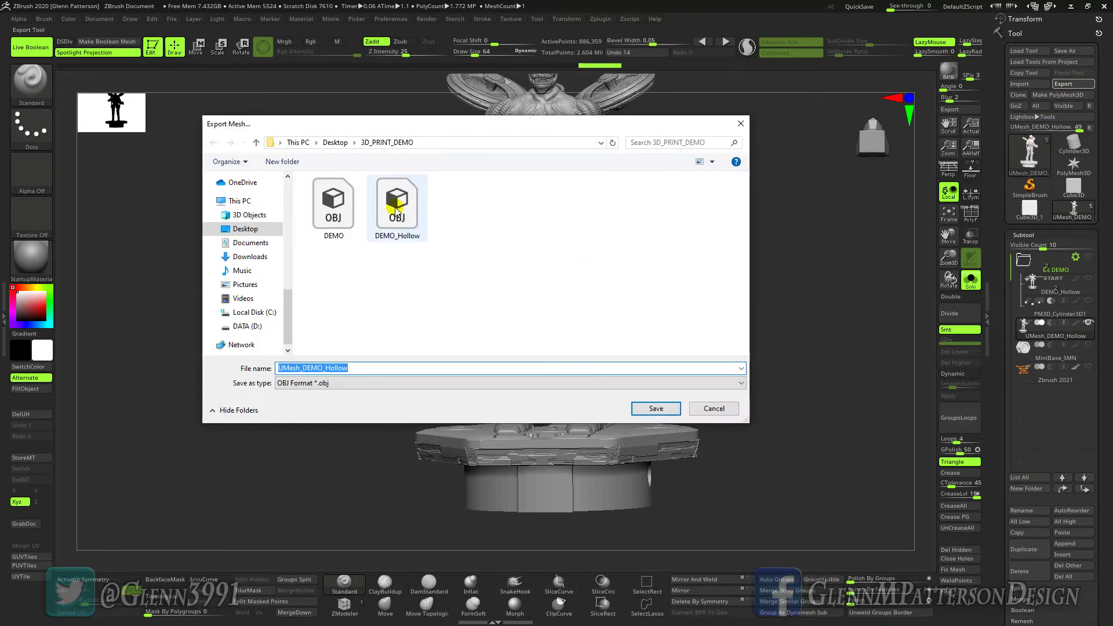
left_click(402, 213)
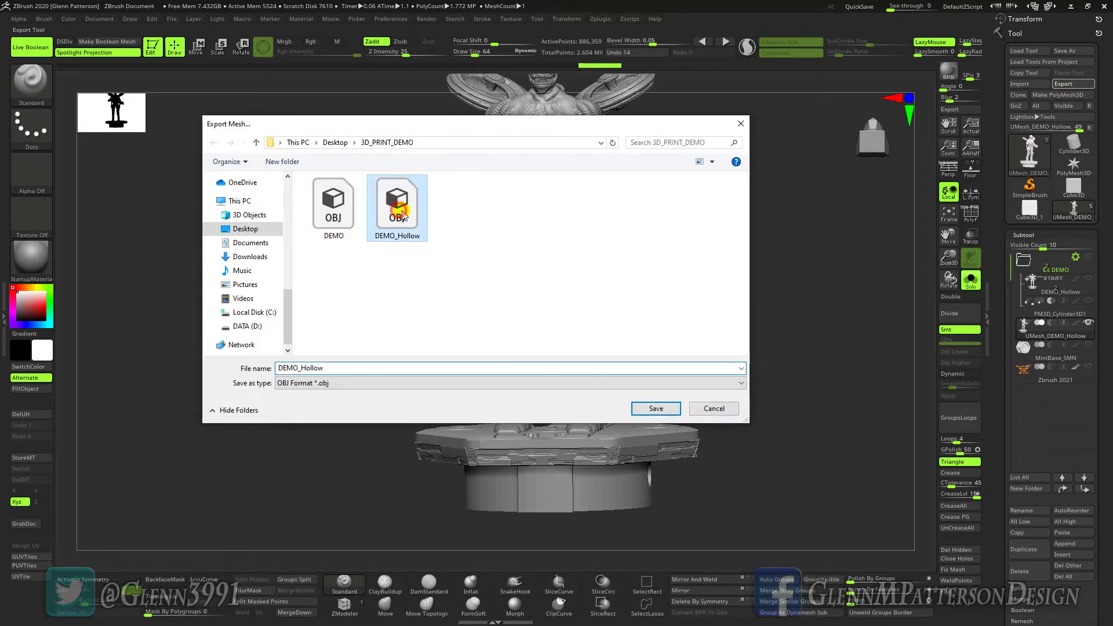
left_click(644, 409)
left_click(584, 311)
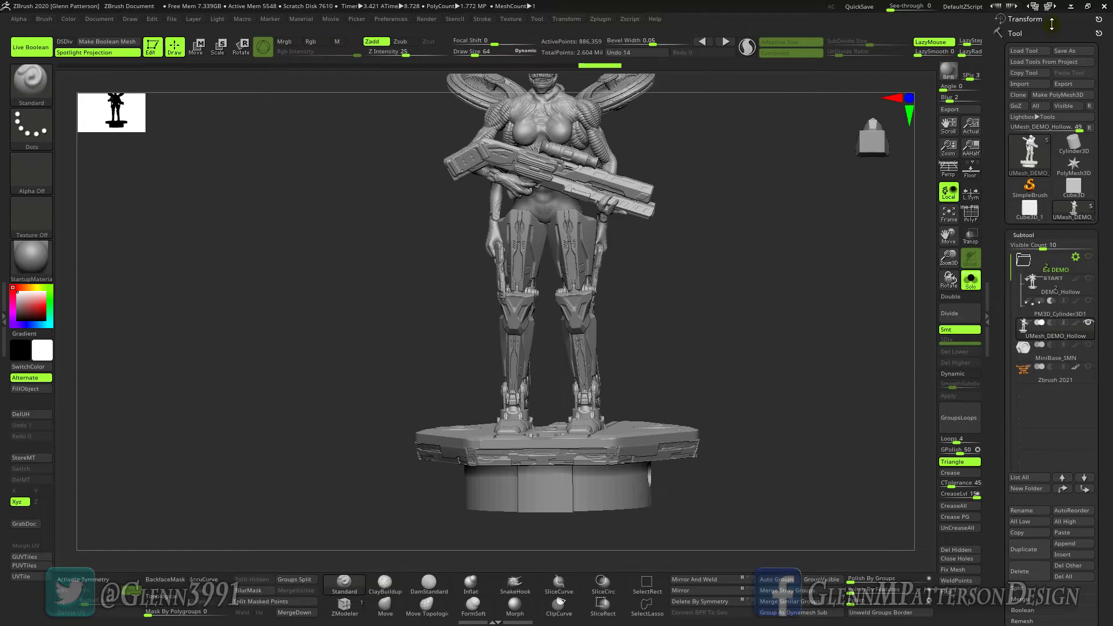
- Drag DEMO_Hollow.obj from Explorer into Meshmixer, replacing the current scene
left_click(1071, 6)
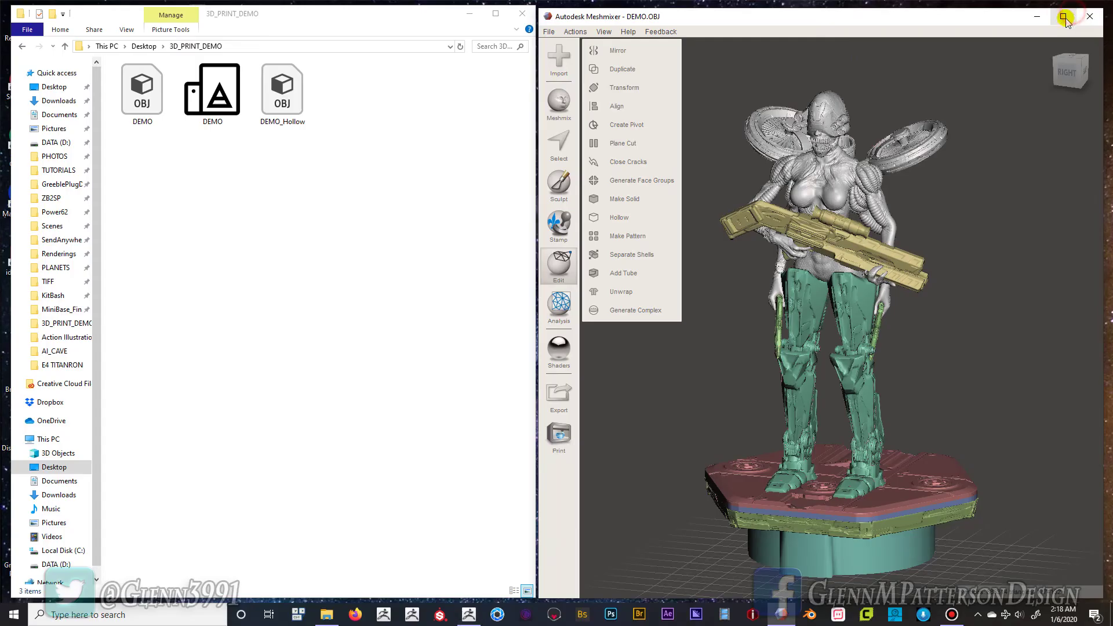
left_click(289, 107)
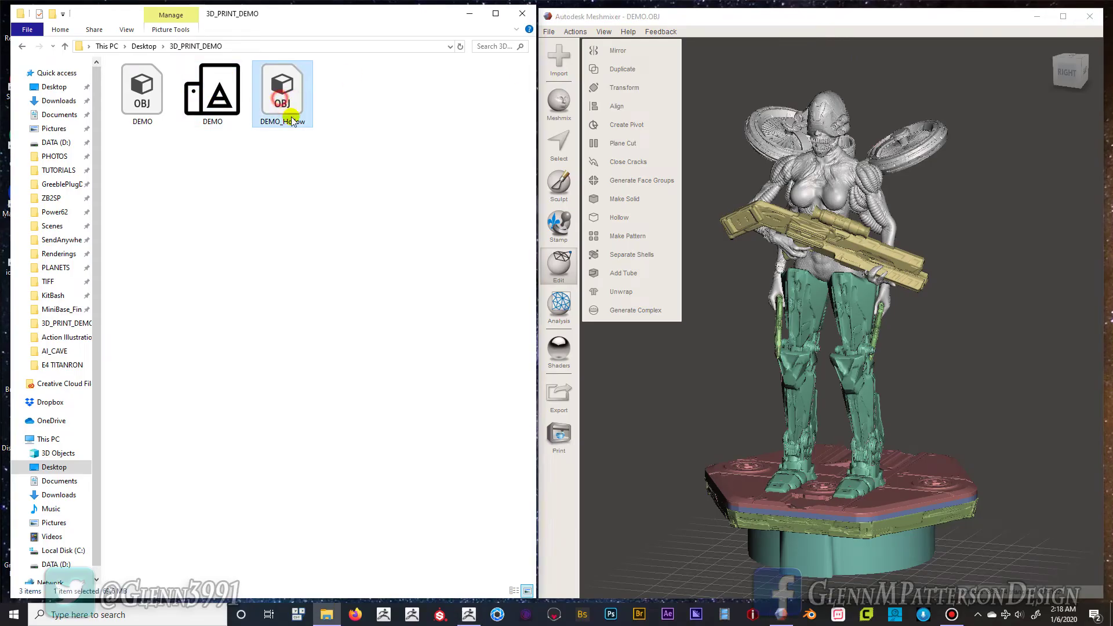
left_click_drag(302, 132, 928, 172)
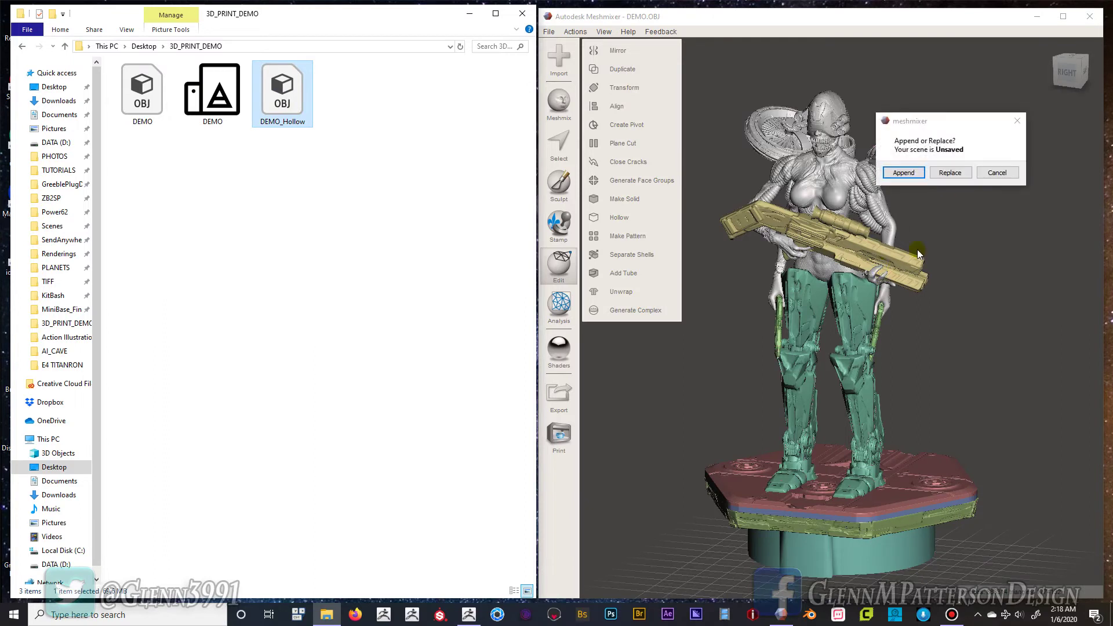
left_click(952, 173)
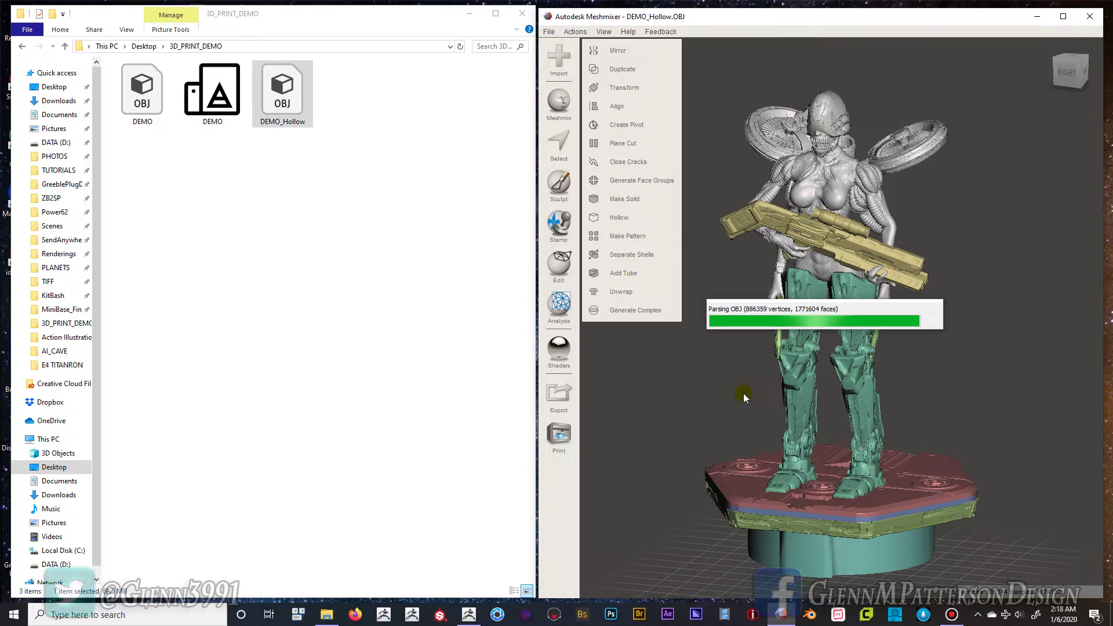
right_click_drag(991, 461, 999, 410)
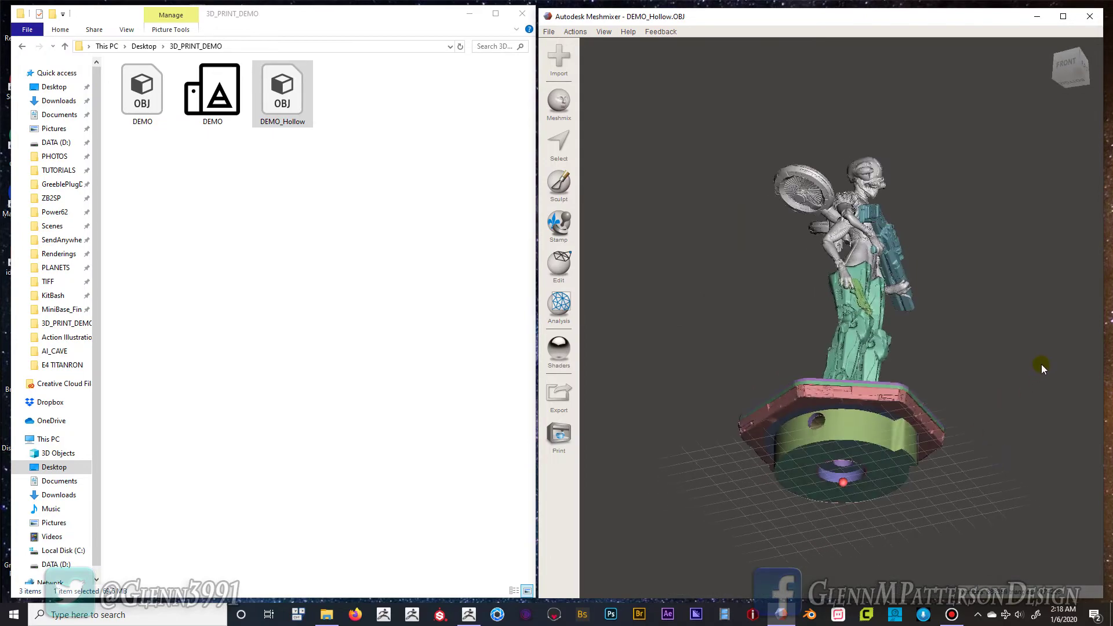
right_click_drag(1038, 357, 899, 466)
- Run Auto Repair All in the Inspector to fix every flagged mesh defect
left_click(560, 307)
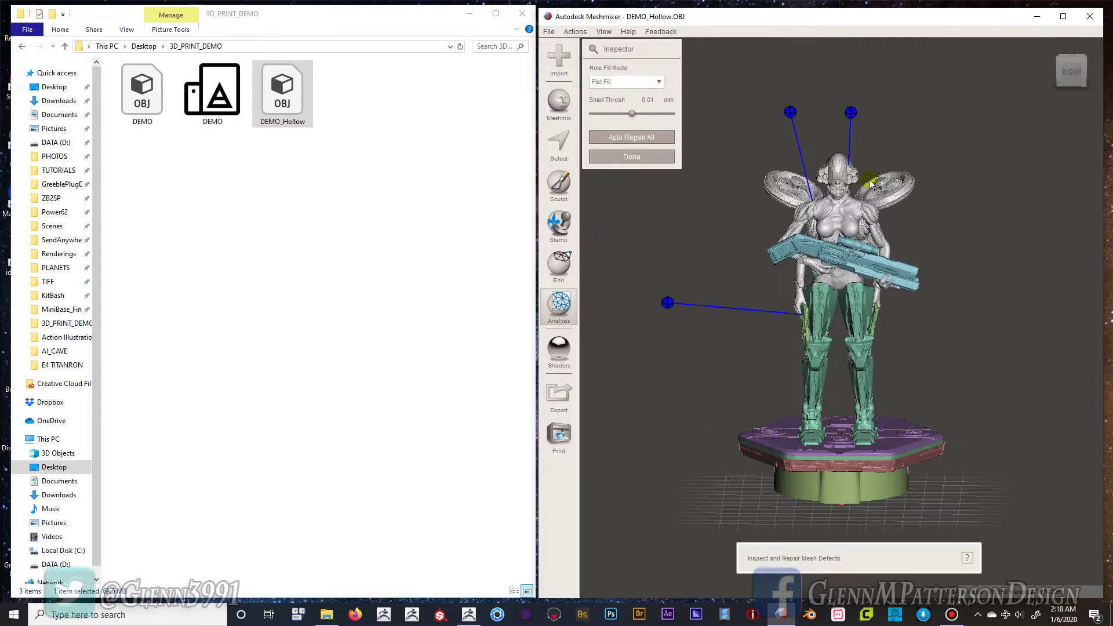
right_click_drag(858, 231, 973, 236)
left_click(617, 138)
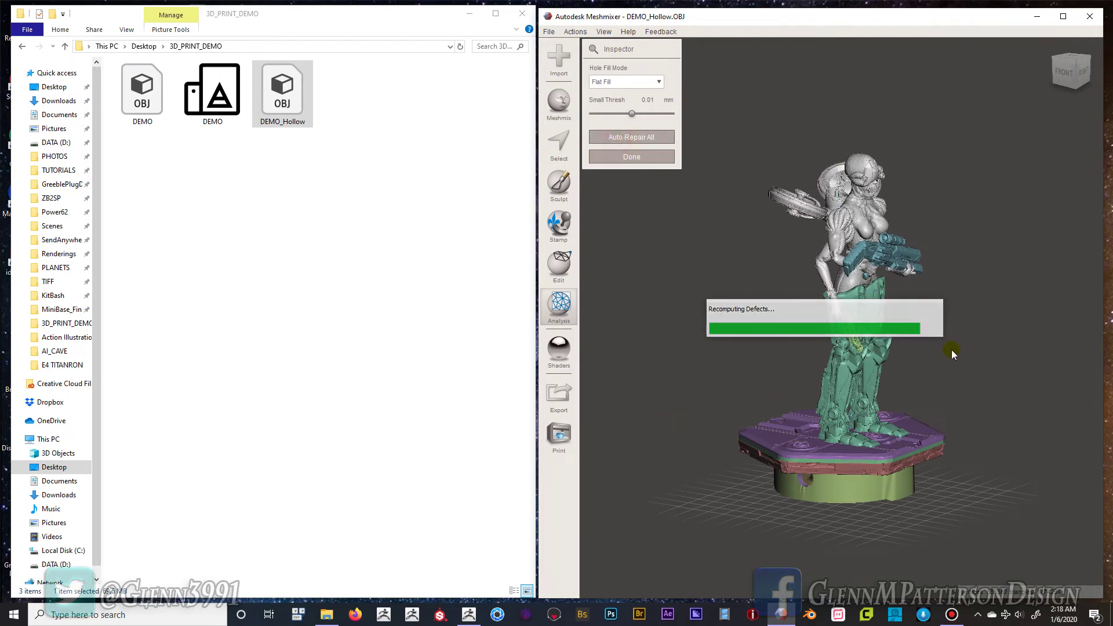
right_click_drag(823, 424, 777, 432)
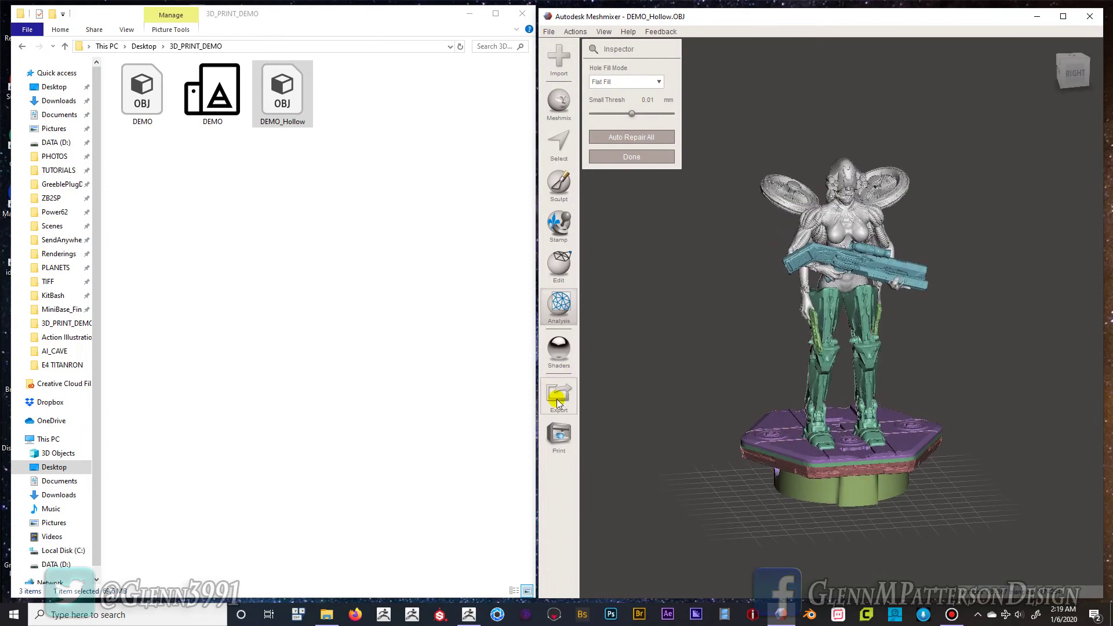
- Start an export with the file type set to STL Binary Format
left_click(556, 399)
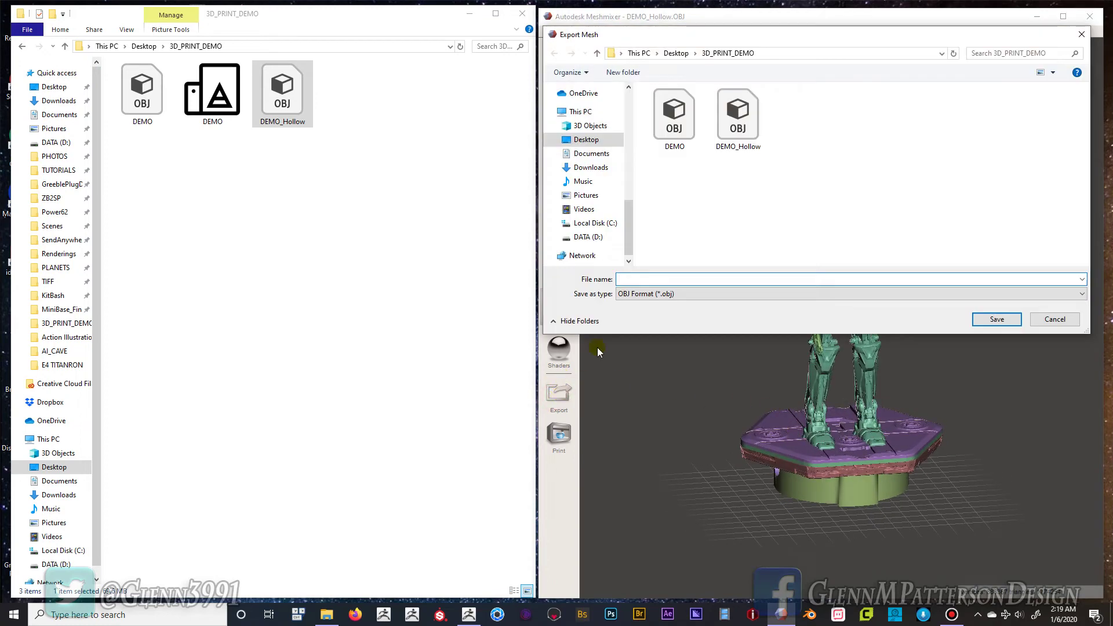
left_click(628, 295)
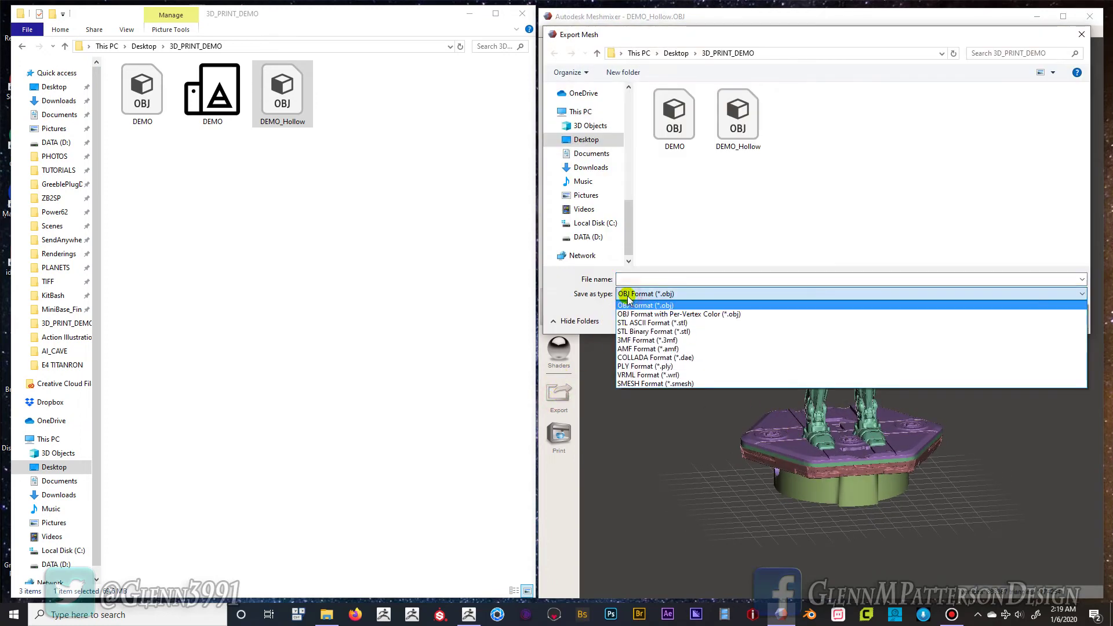
left_click(641, 334)
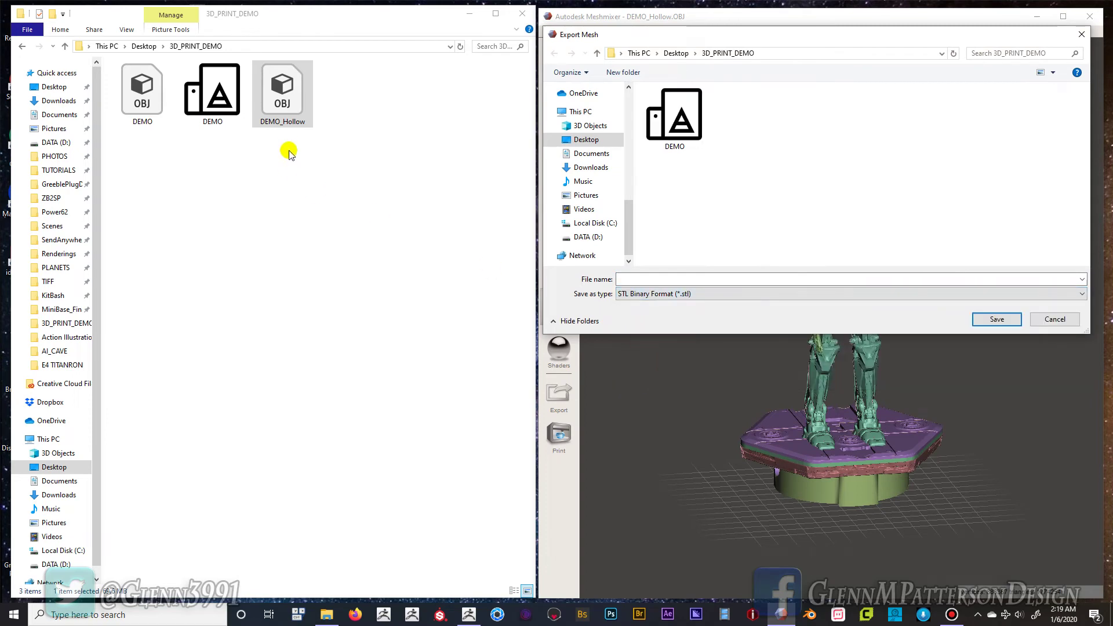
- Copy the DEMO_Hollow name from Explorer into the file name and save
left_click(284, 124)
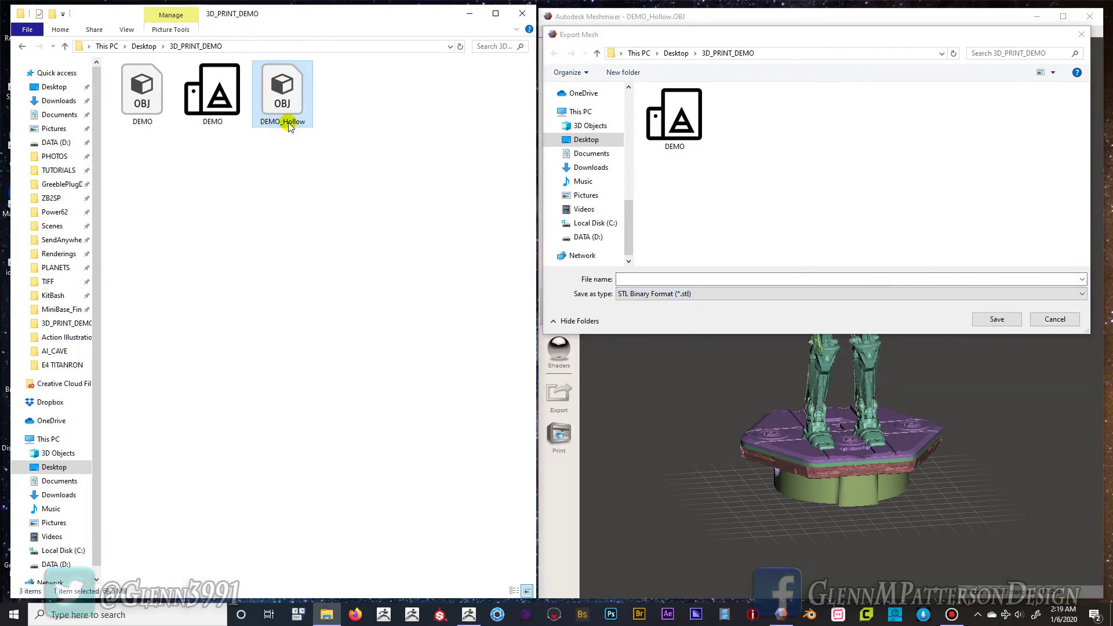
left_click(289, 123)
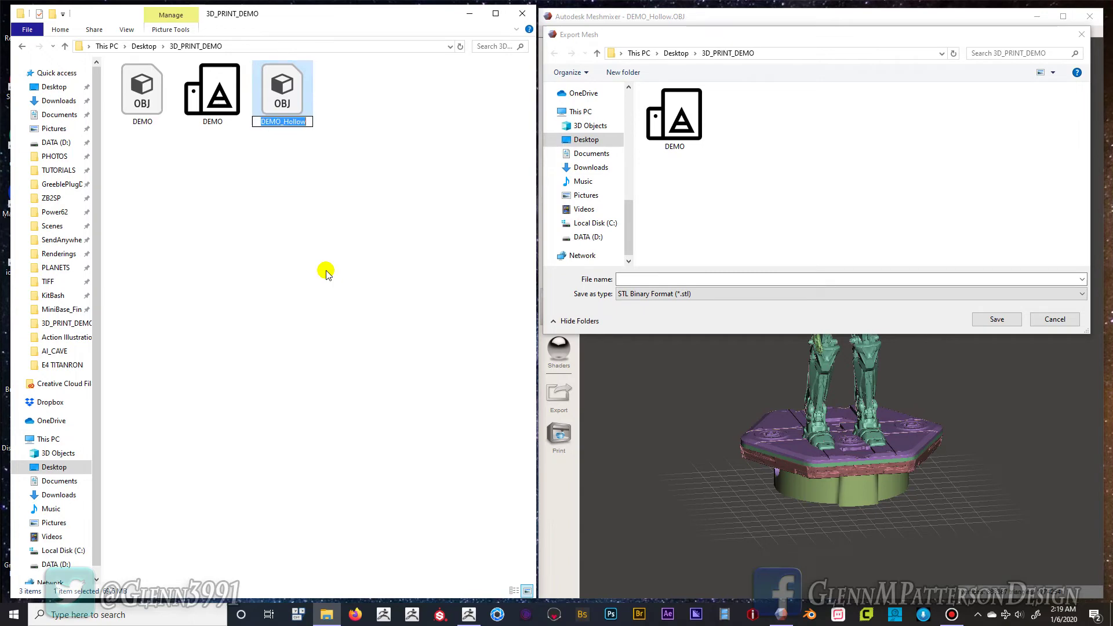
key("ctrl+c")
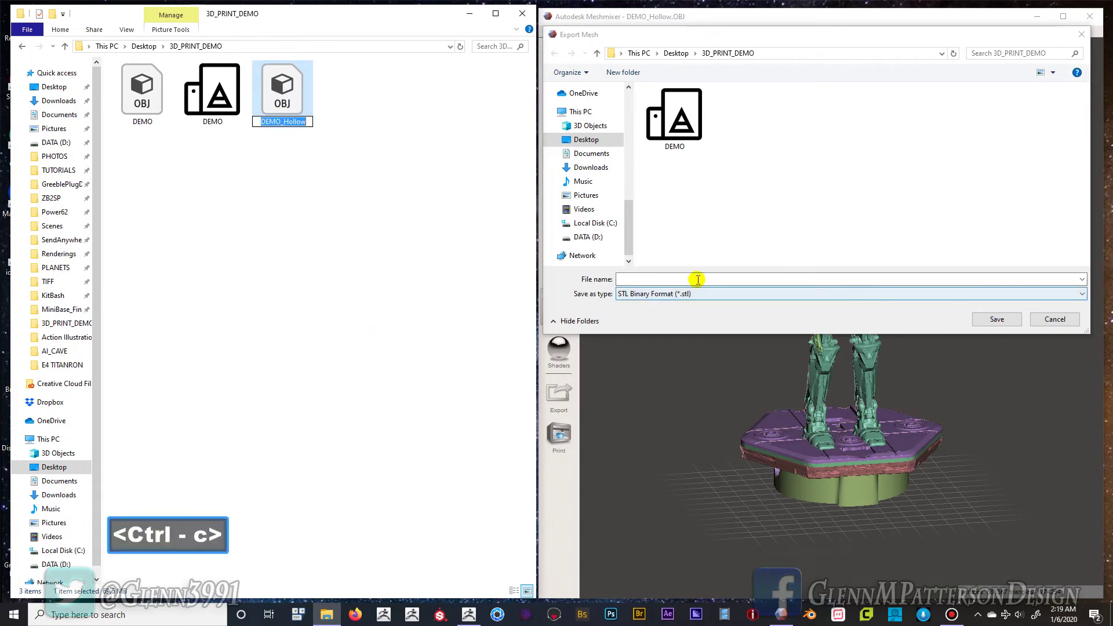
left_click(690, 279)
left_click(676, 279)
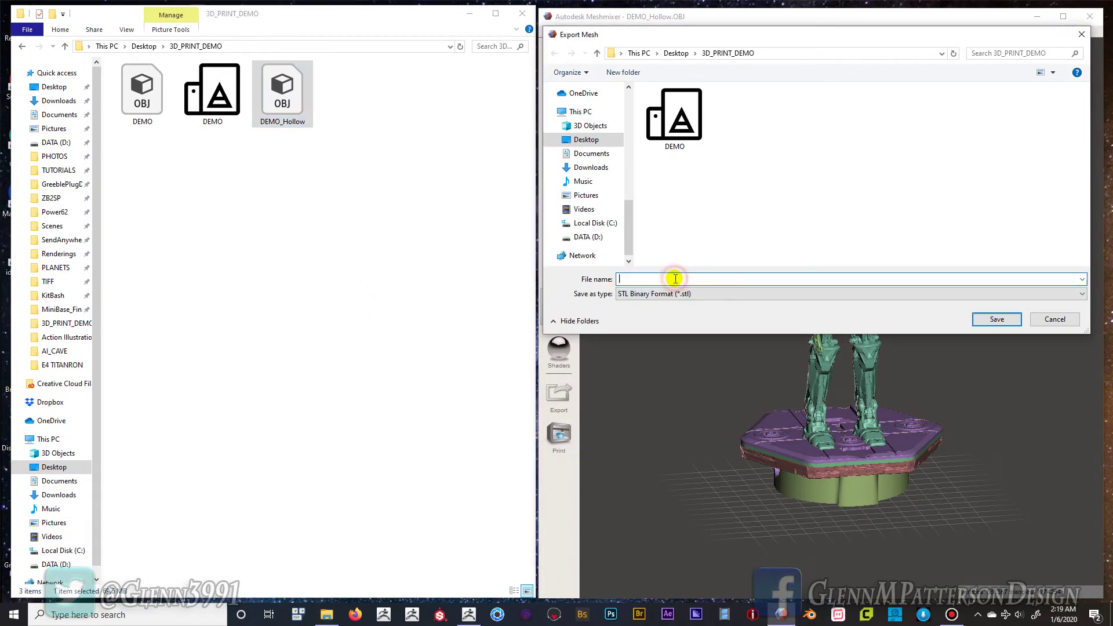
key("ctrl+v")
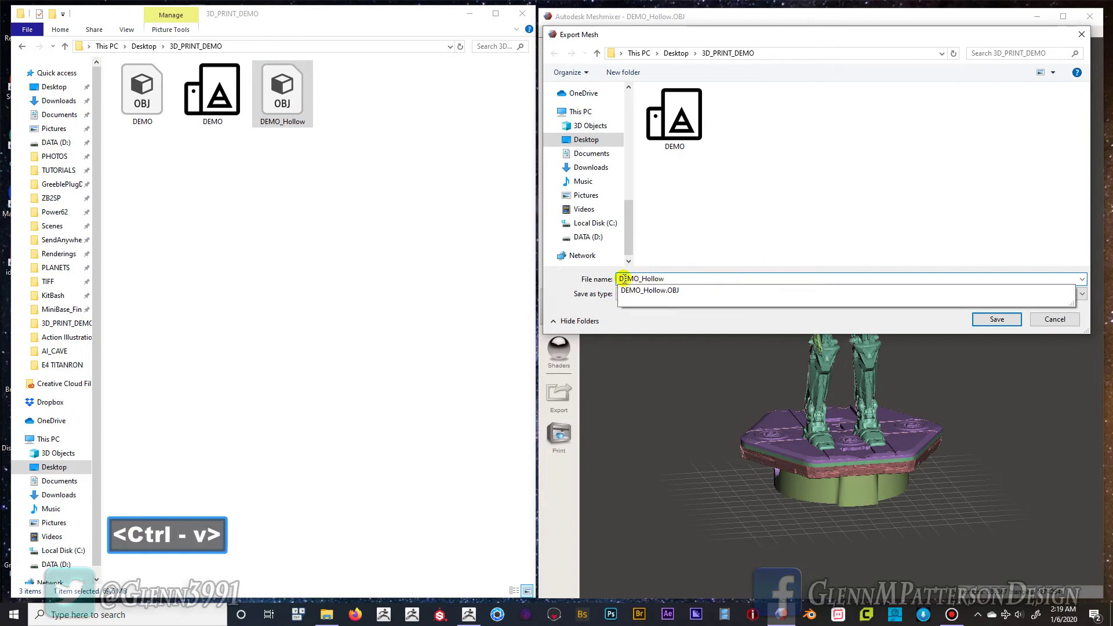
left_click(551, 288)
left_click(997, 319)
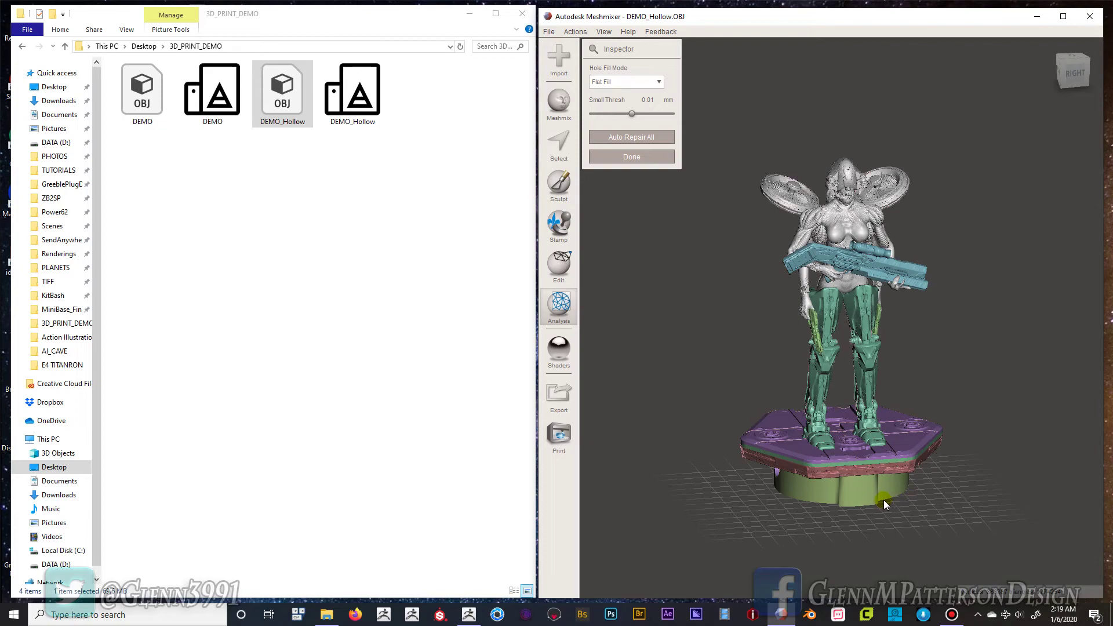
- Orbit the repaired DEMO_Hollow figure to inspect its underside, sides and rear
right_click_drag(866, 499, 921, 494)
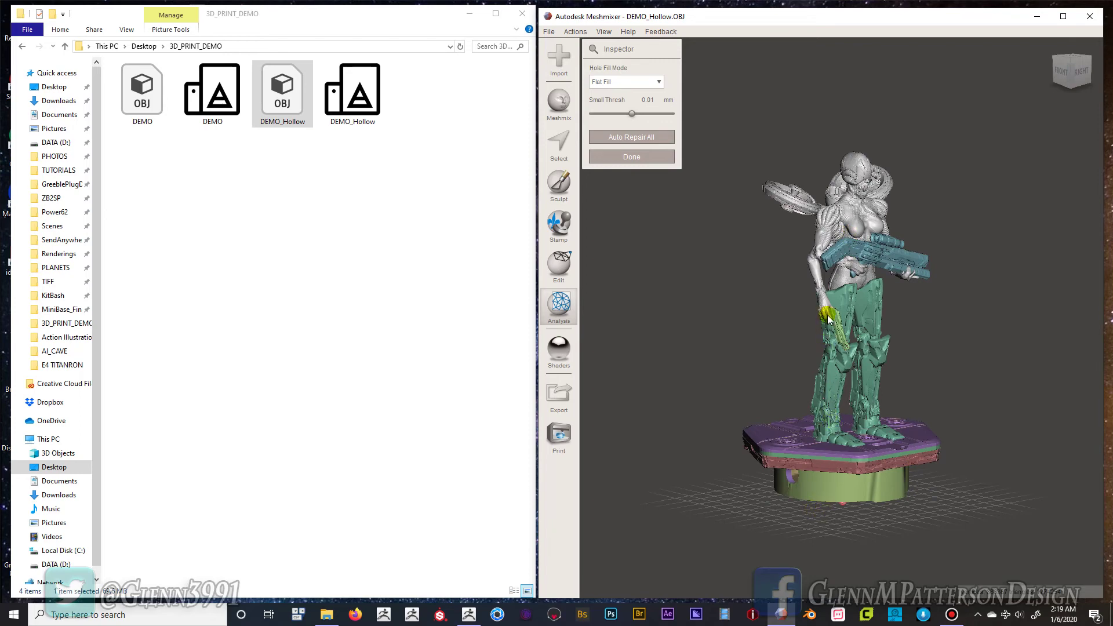
right_click_drag(858, 269, 730, 267)
right_click_drag(868, 287, 920, 278)
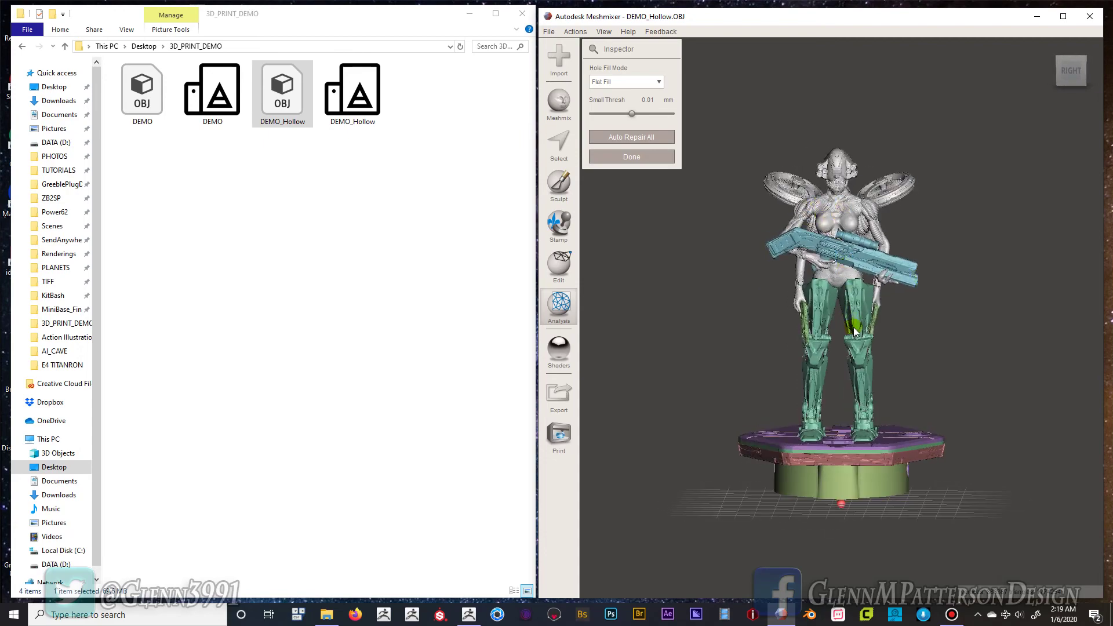
right_click_drag(861, 336, 830, 363)
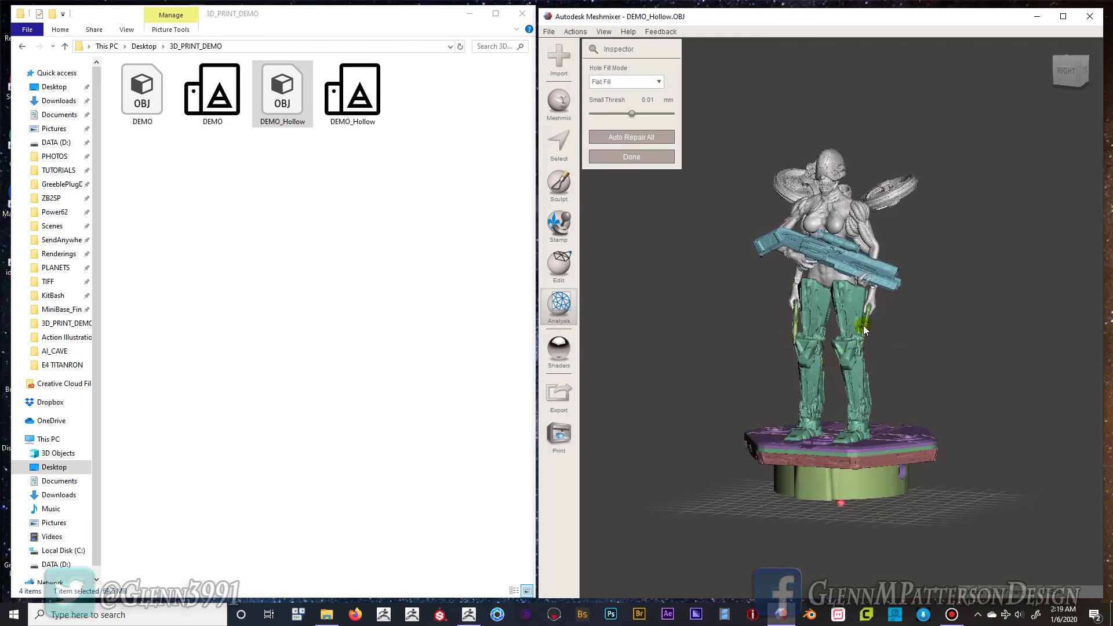
- Back in ZBrush, turn off Solo to reveal MiniBase_SMN, then frame and rotate the model
left_click(469, 616)
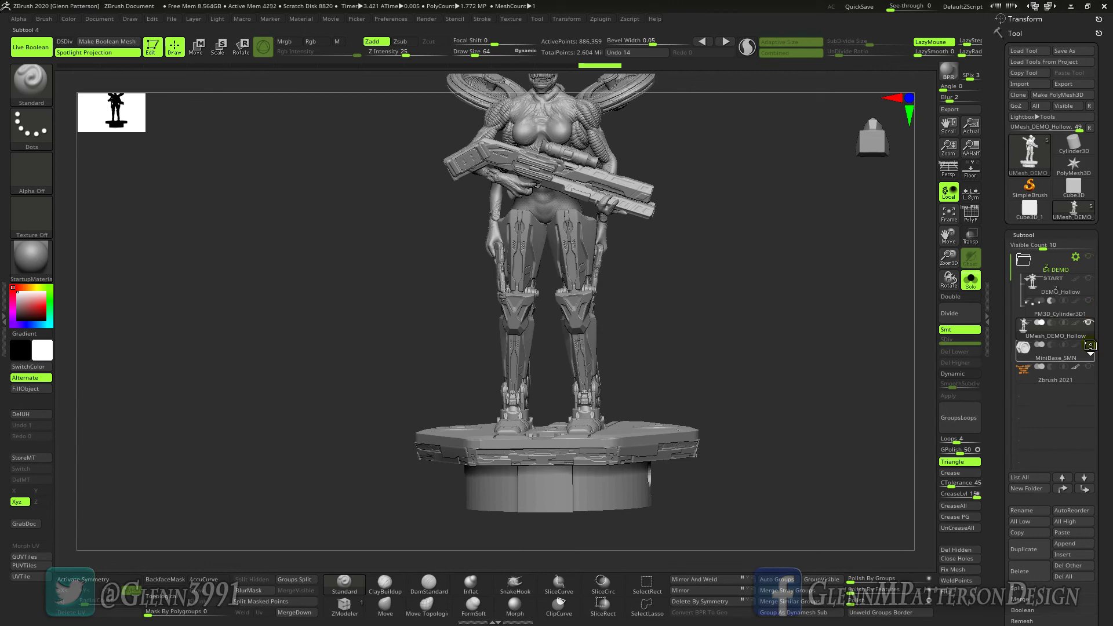
mouse_move(1091, 348)
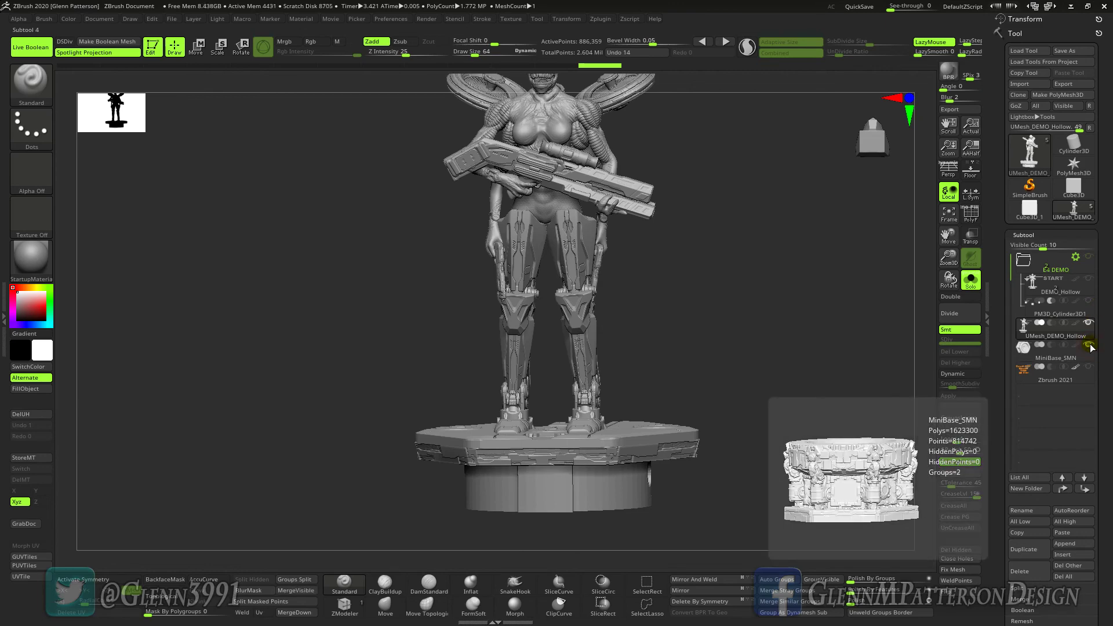
left_click(971, 280)
left_click(950, 214)
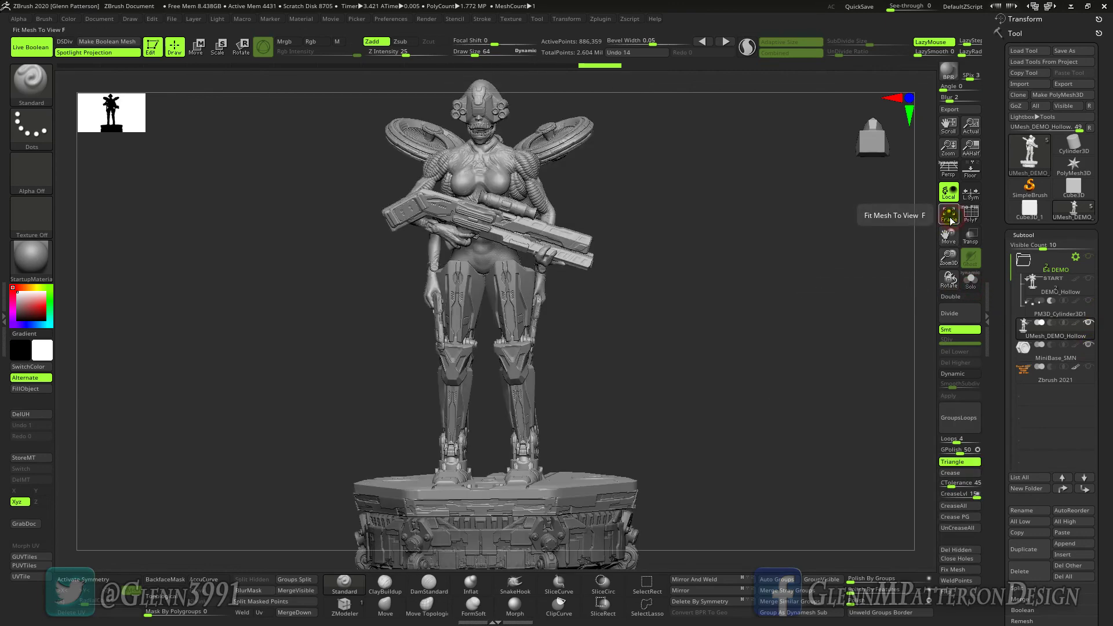
left_click_drag(715, 388, 765, 399)
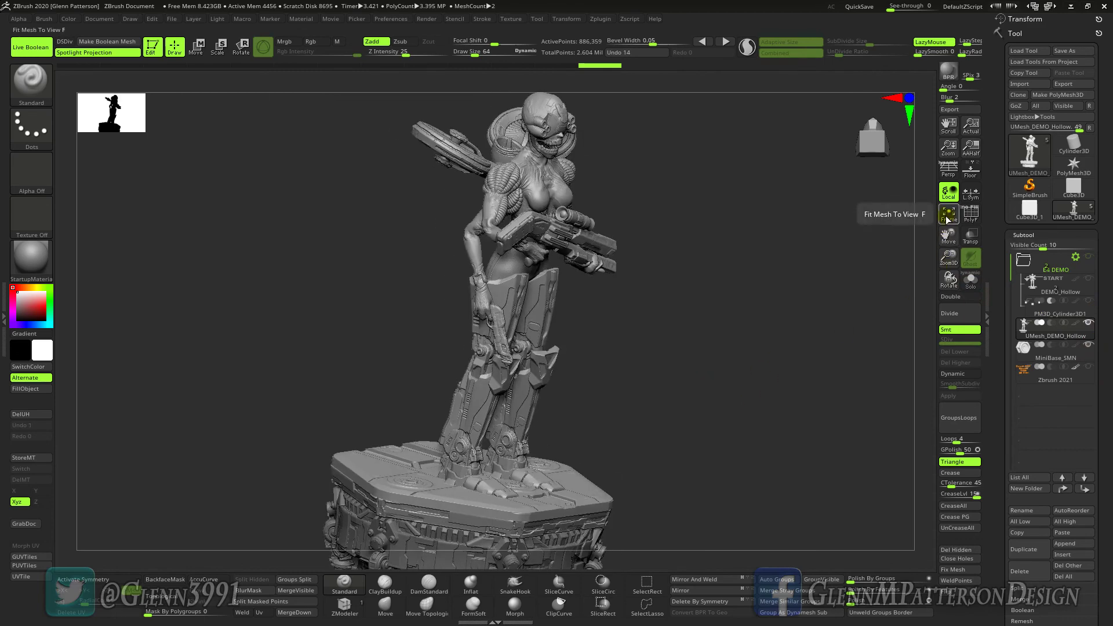
left_click(948, 215)
left_click_drag(746, 437, 710, 404)
left_click_drag(785, 419, 770, 450)
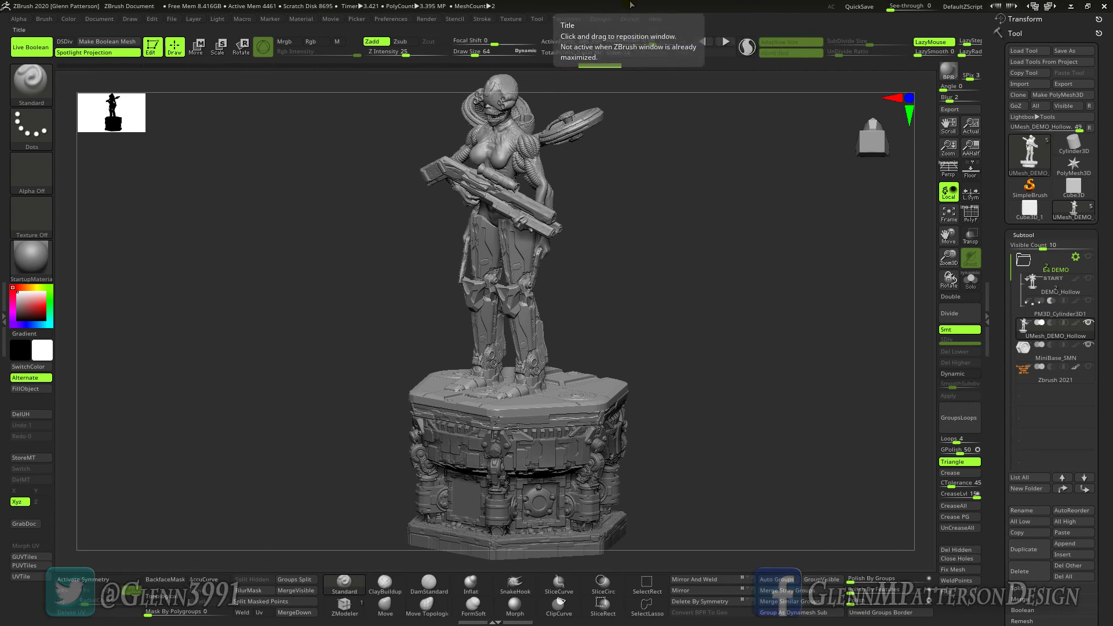
mouse_move(643, 6)
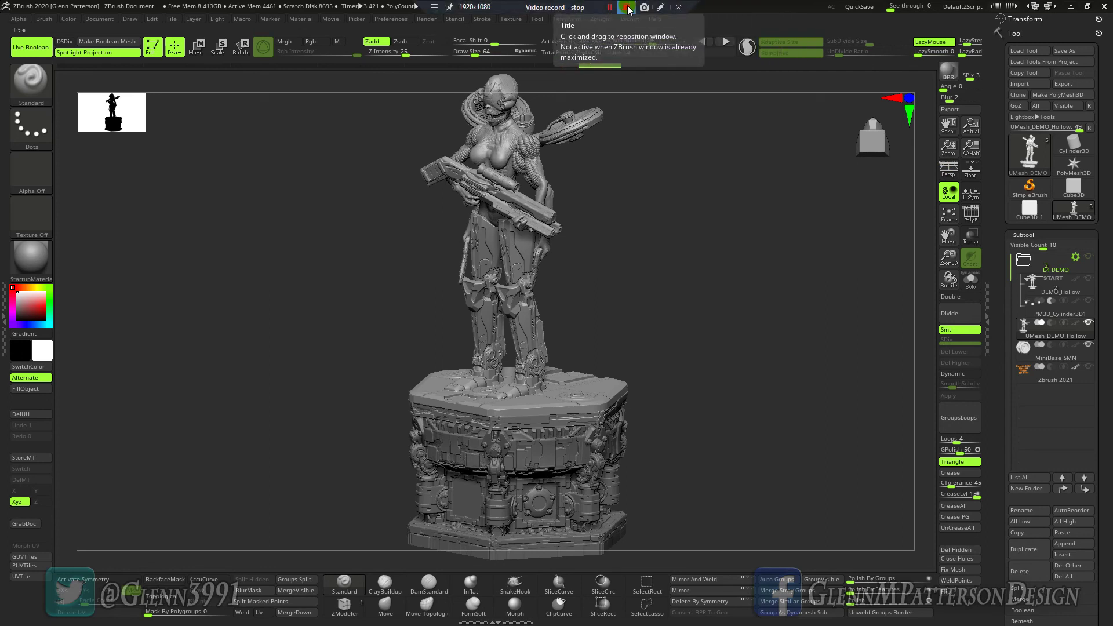